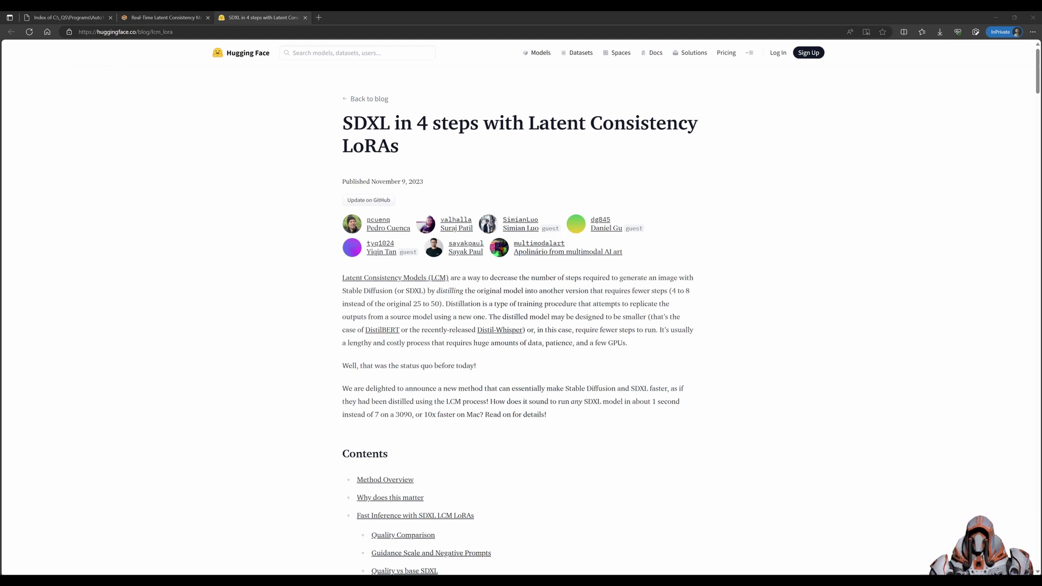
Step: Highlight the original 25–50 step count and the reduced 4–8 step count in the post
left_click_drag(412, 304, 440, 304)
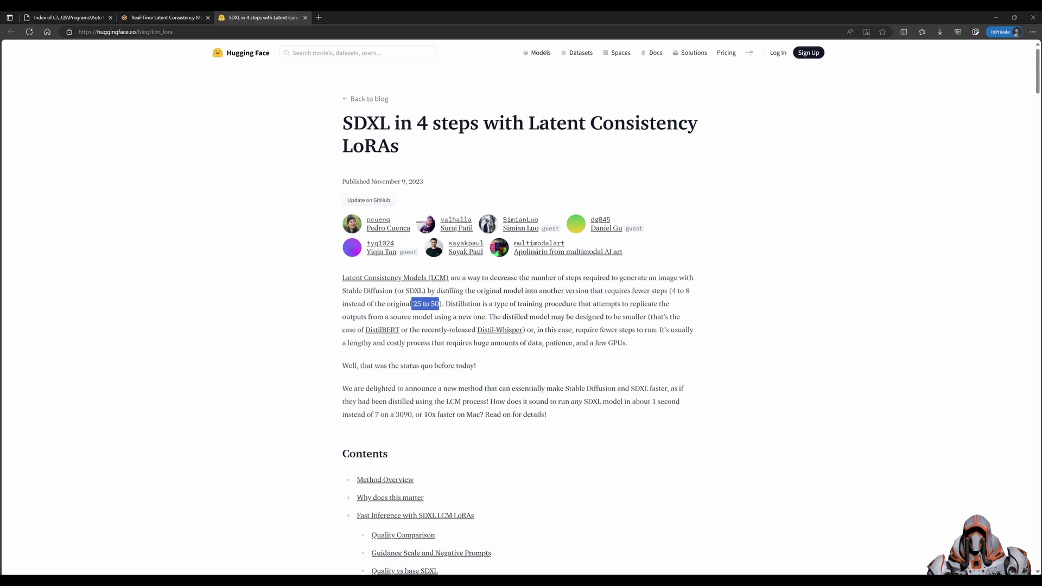
left_click_drag(672, 291, 690, 291)
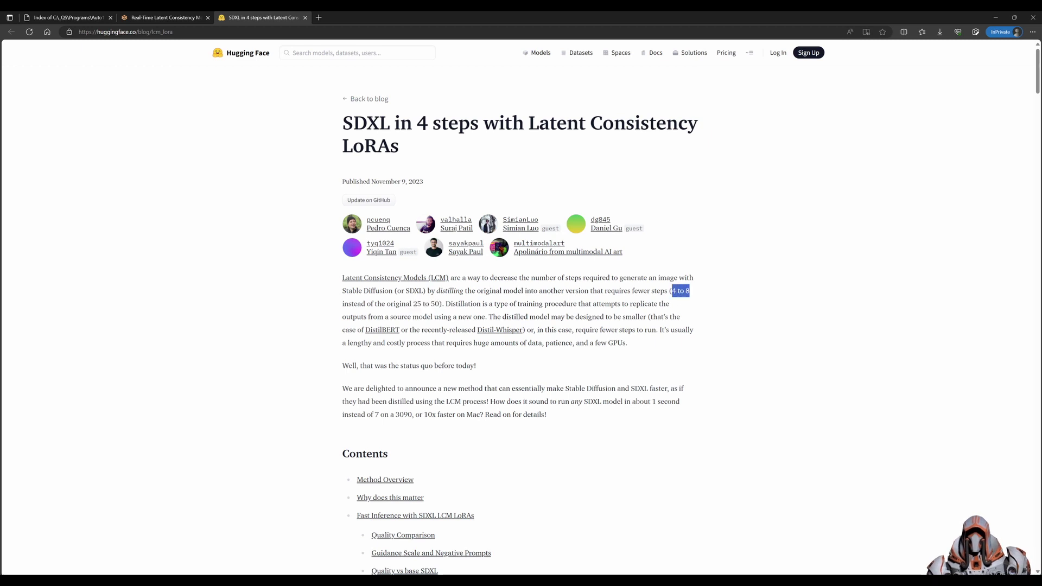
left_click(690, 291)
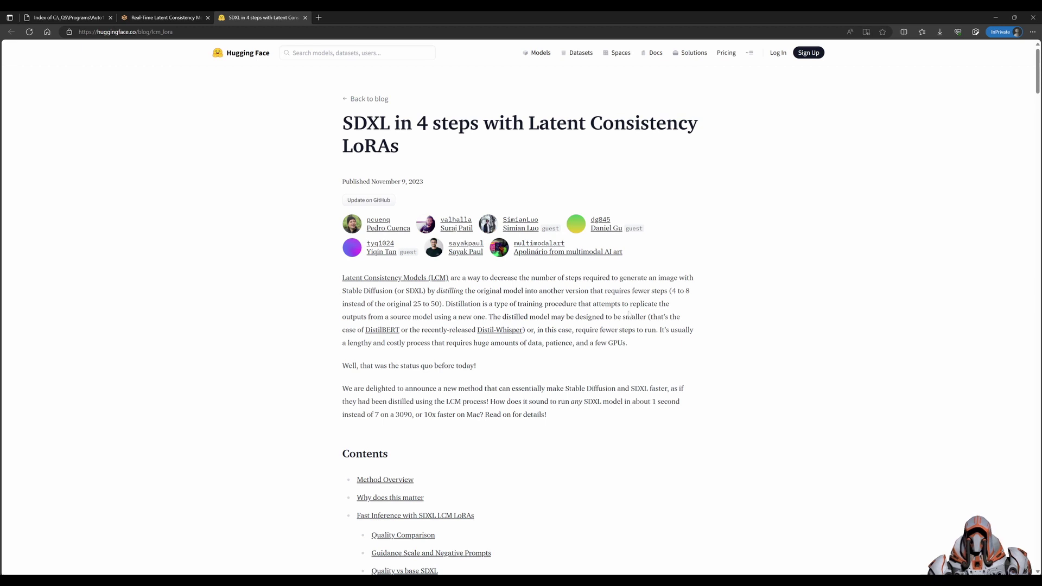
scroll(320, 376, "down", 10)
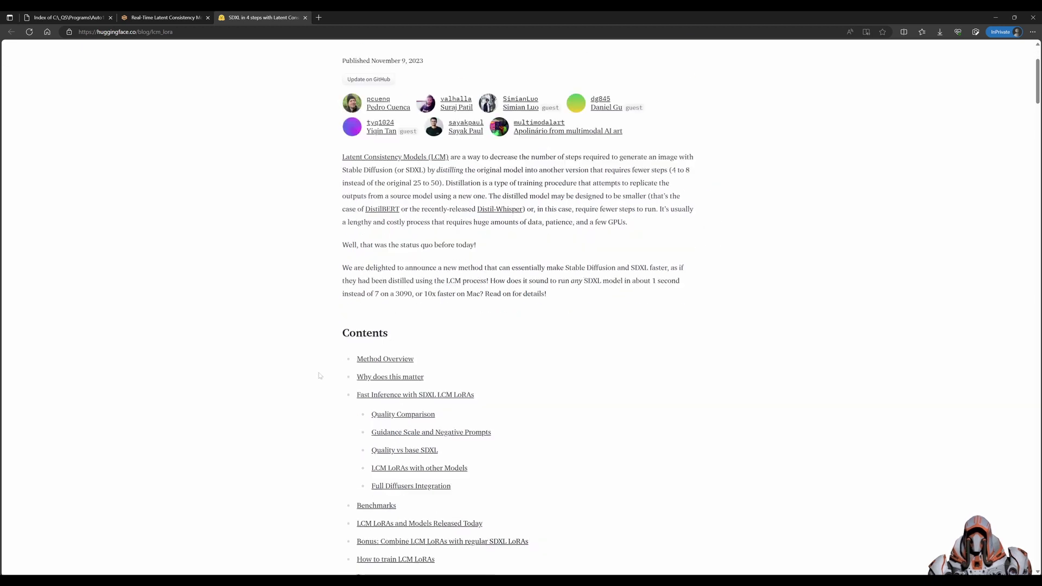
scroll(320, 376, "down", 4)
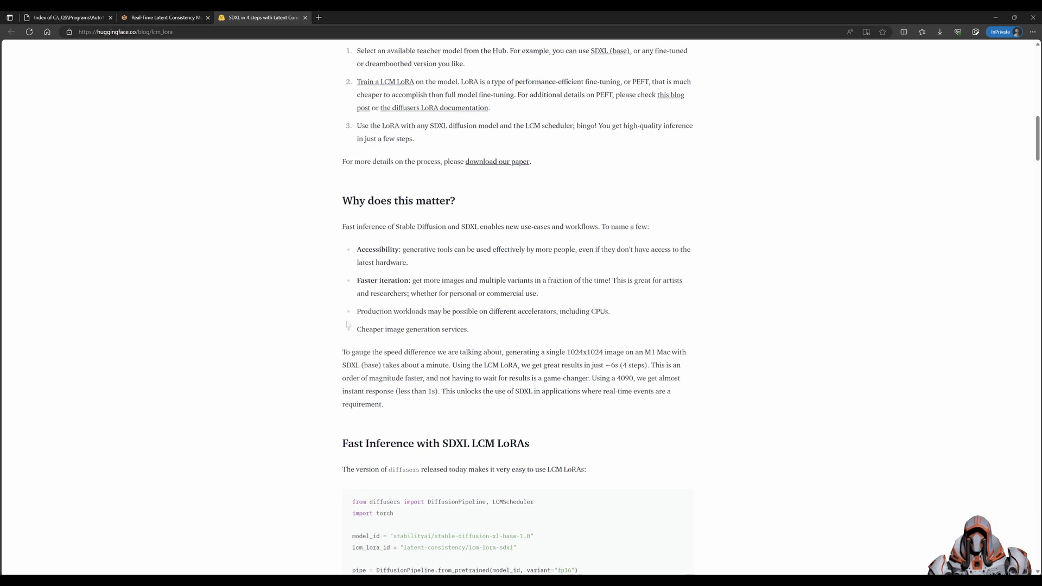
Step: Jump to the Guidance Scale and Negative Prompts section
scroll(345, 326, "up", 10)
scroll(346, 326, "up", 4)
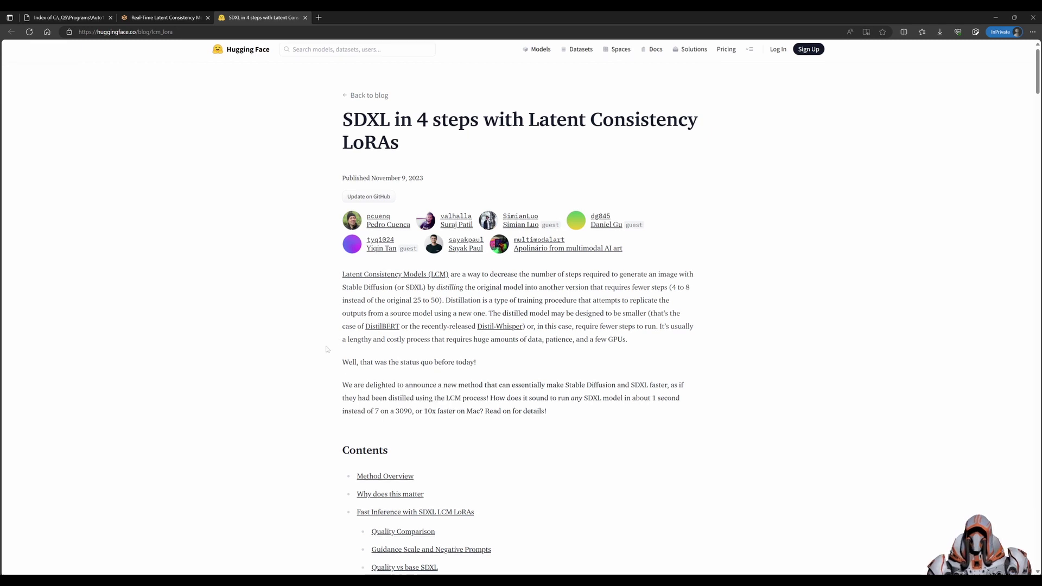
scroll(335, 340, "down", 4)
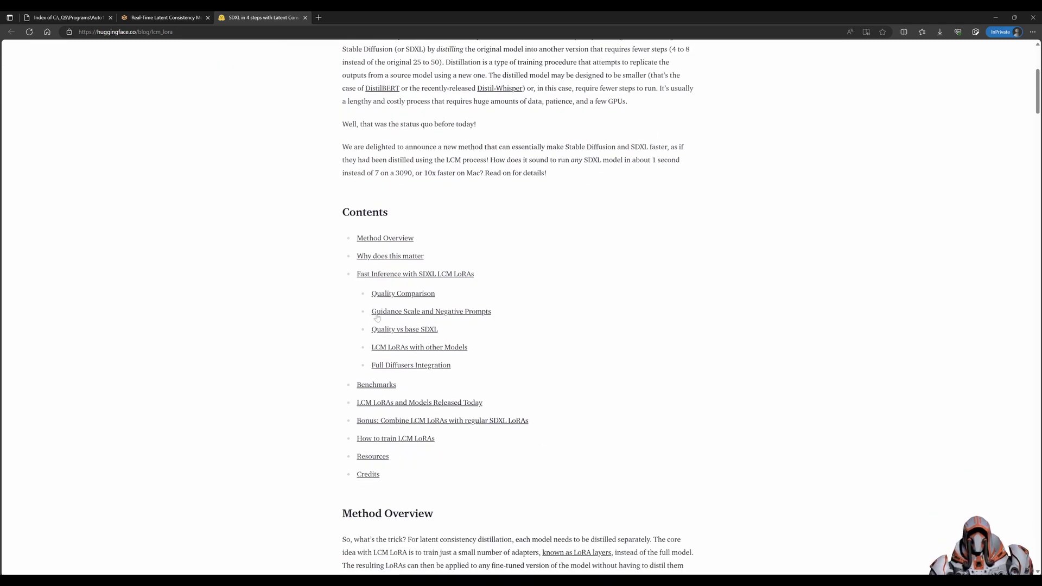
left_click(410, 313)
Step: Jump to the Benchmarks section from the post's Contents list
scroll(304, 187, "up", 1)
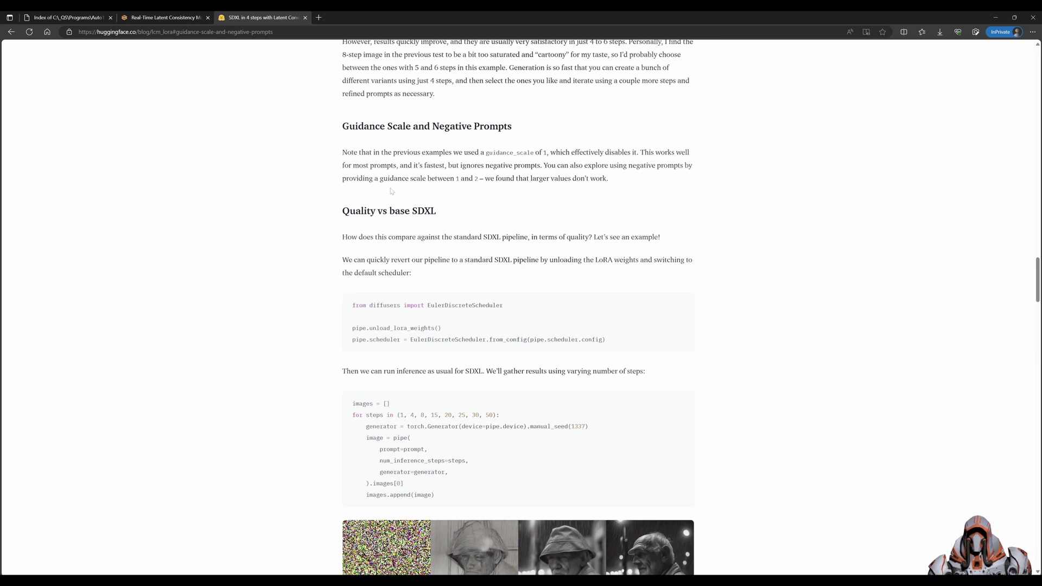
scroll(391, 191, "up", 20)
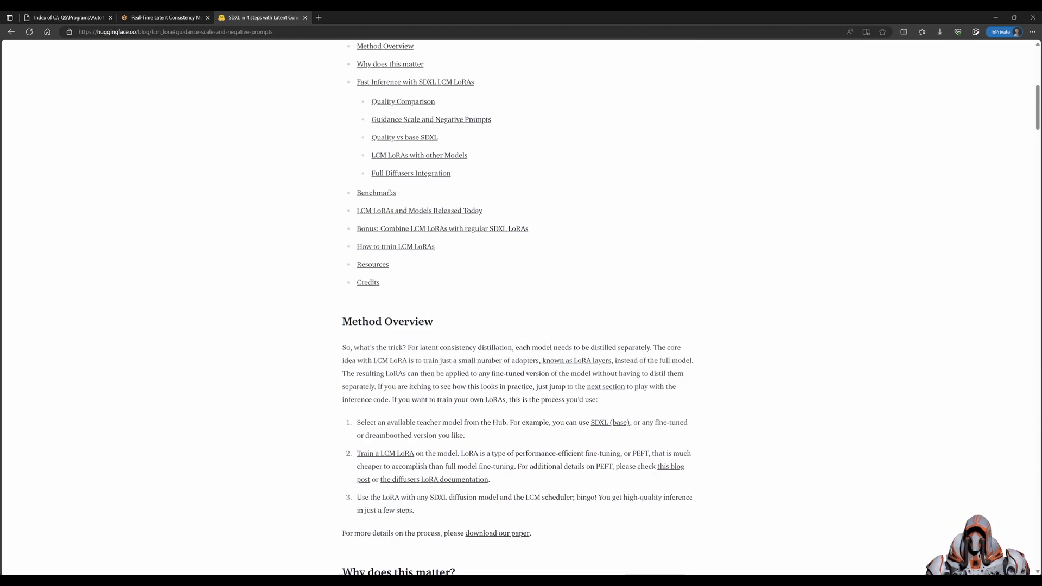
scroll(389, 191, "up", 8)
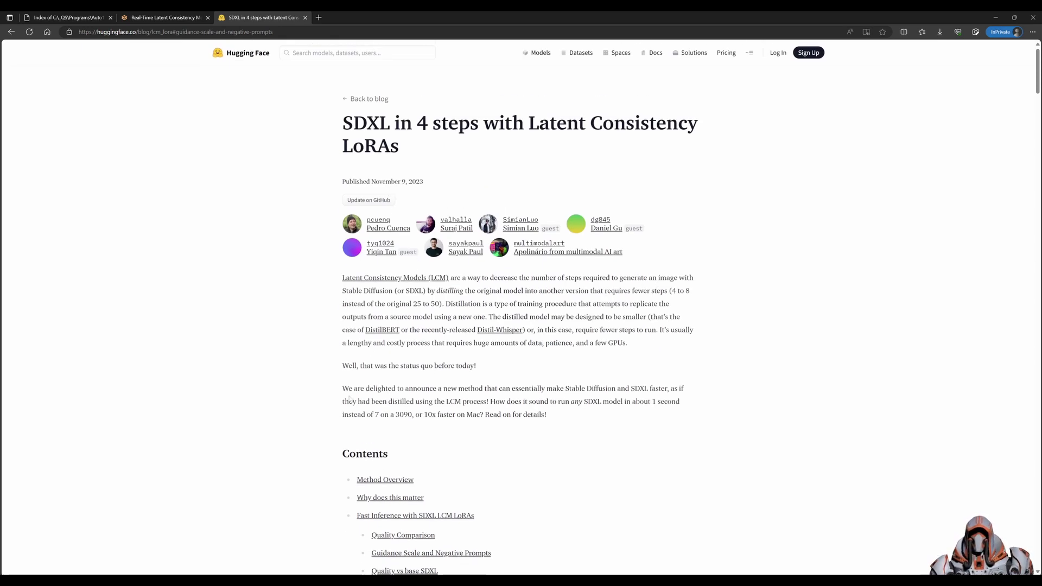
scroll(349, 398, "down", 5)
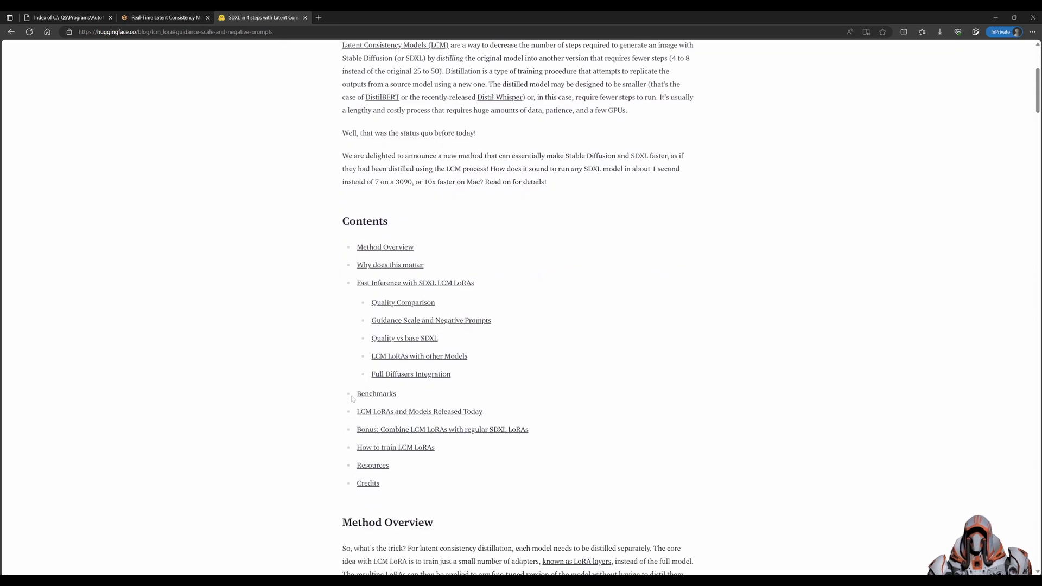
left_click(380, 385)
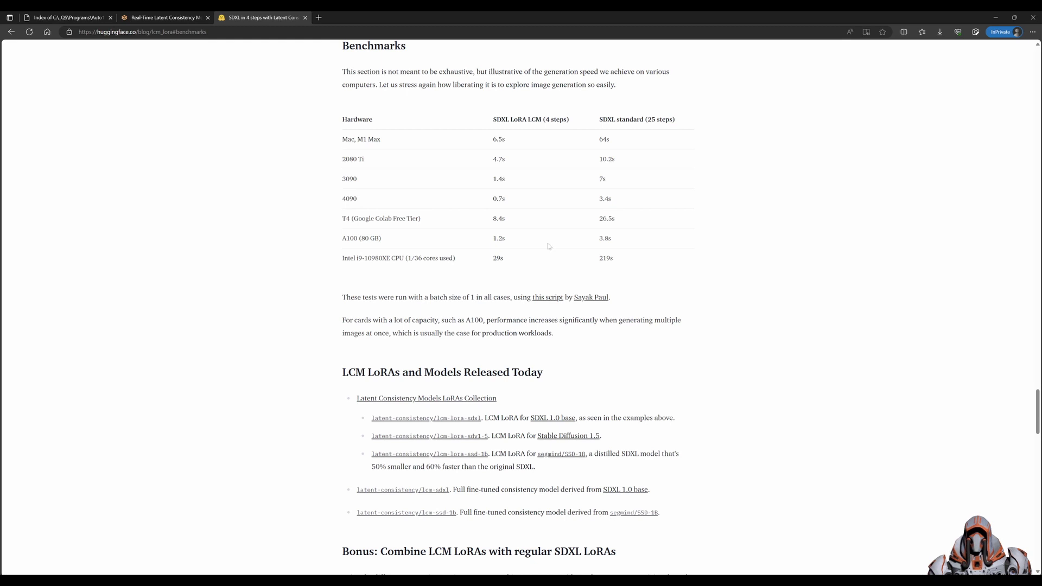
Step: Briefly highlight the Intel i9 benchmark row, then scroll down to Resources and Credits
left_click_drag(342, 258, 363, 259)
left_click(363, 258)
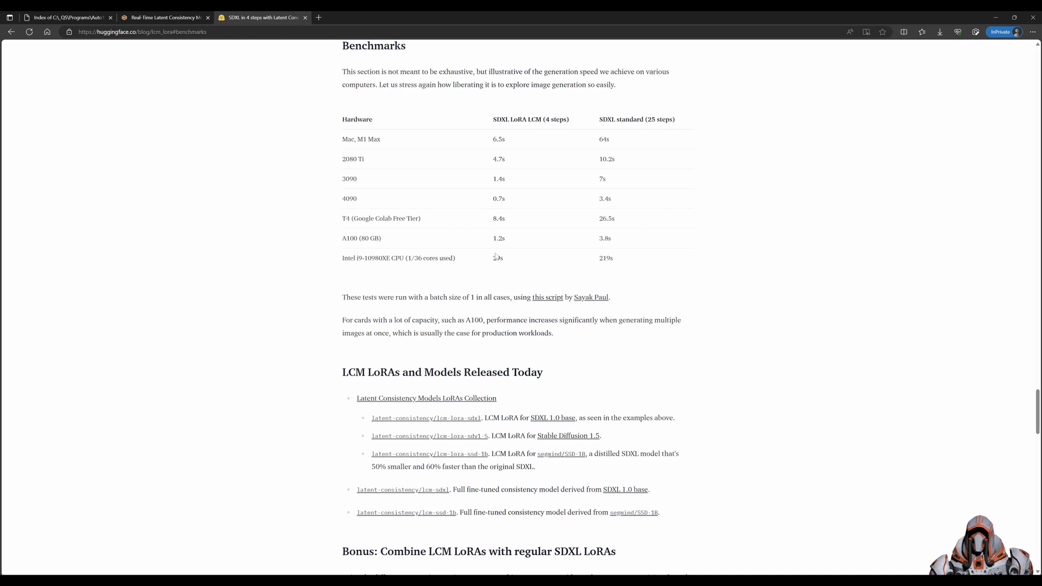
scroll(293, 324, "down", 1)
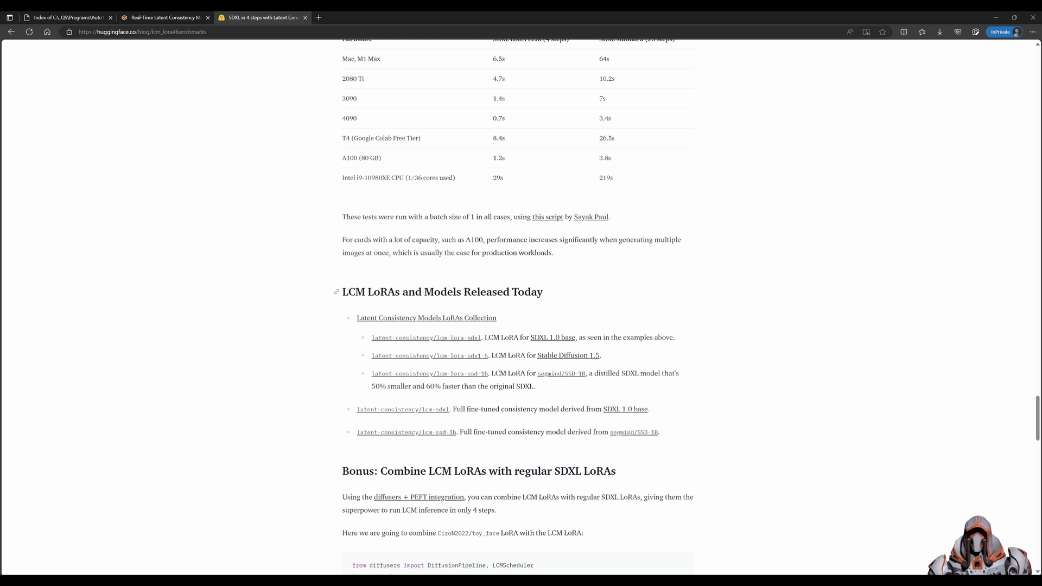
scroll(335, 400, "down", 8)
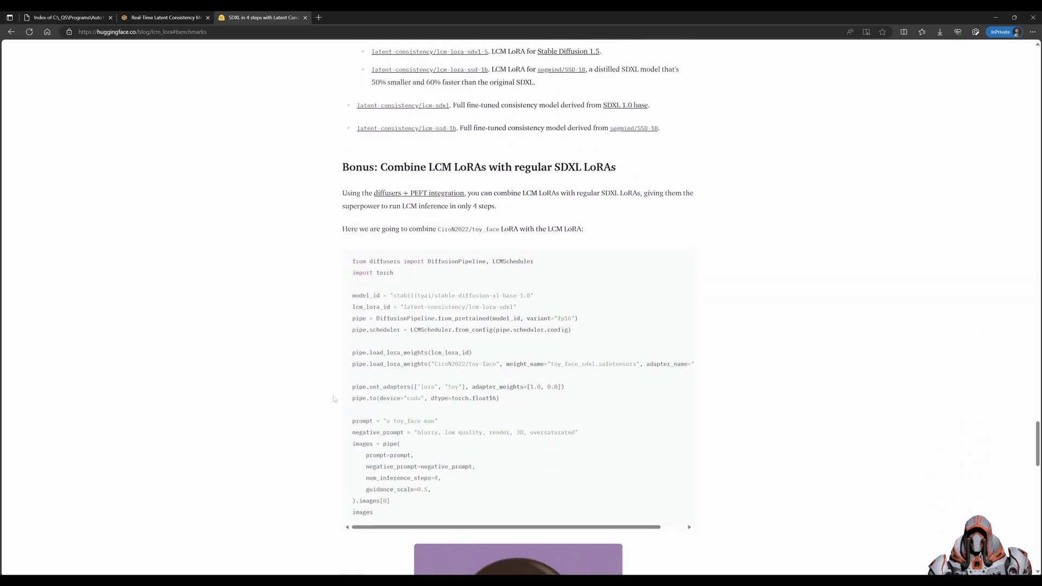
scroll(334, 400, "down", 10)
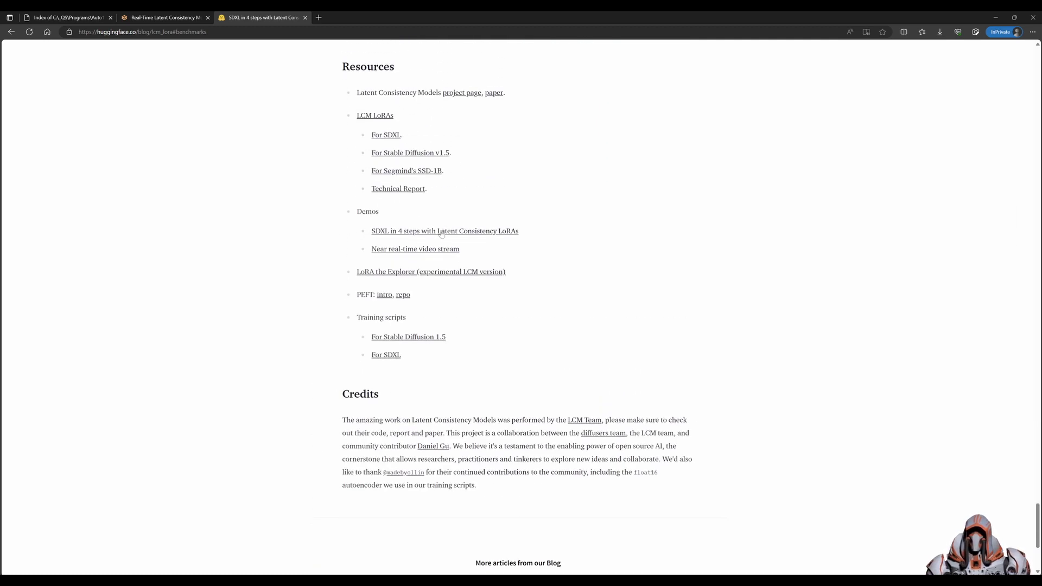
Step: Open the SDXL 4-step demo in a new tab and generate 'a photo of a car'
right_click(462, 229)
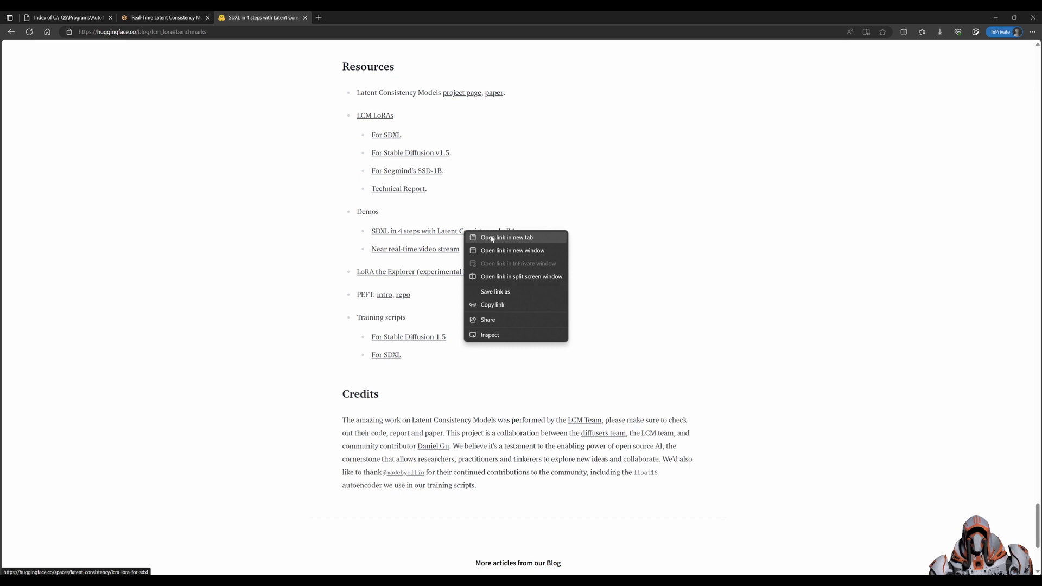
left_click(493, 238)
key("ctrl+Tab")
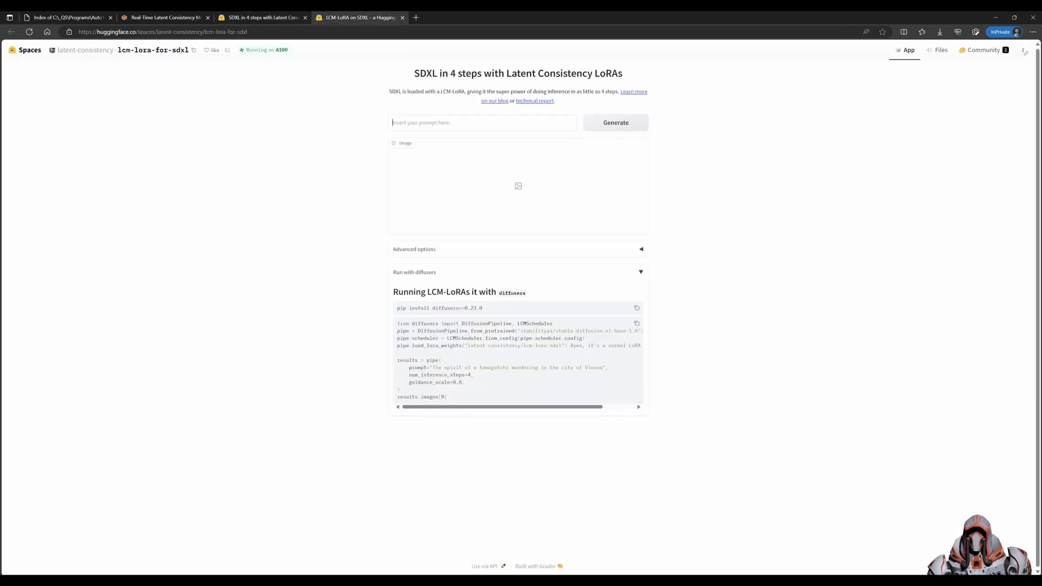
type("a photo of")
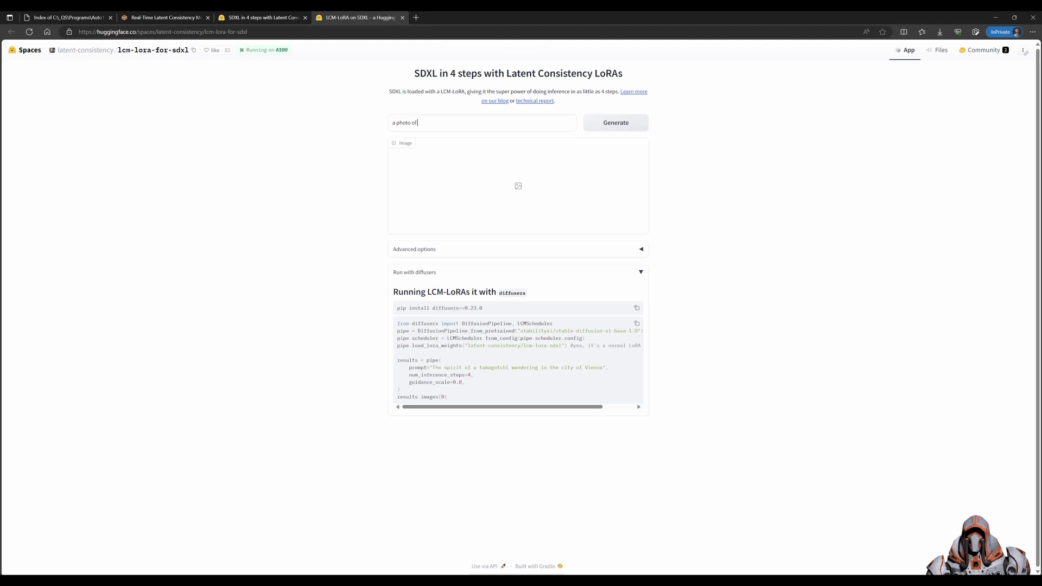
type(" a car")
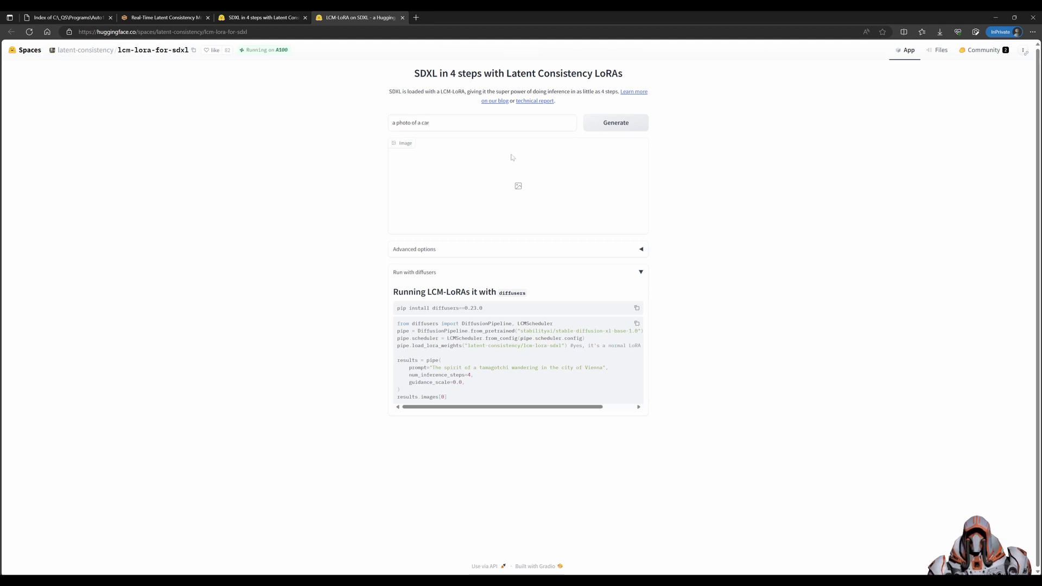
left_click(612, 129)
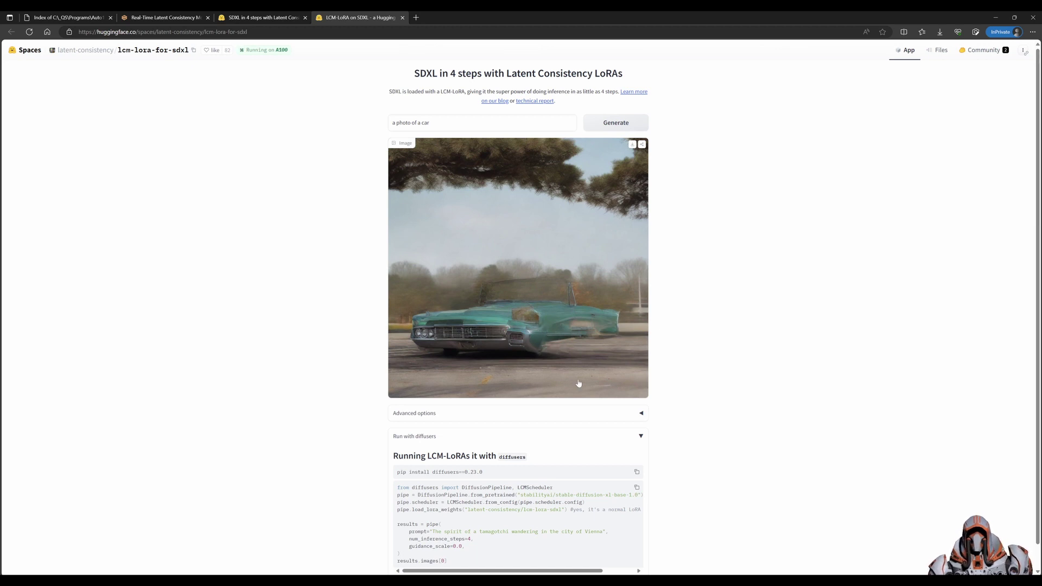
Step: Raise guidance to 0.603 in Advanced options and regenerate the car image
left_click(644, 414)
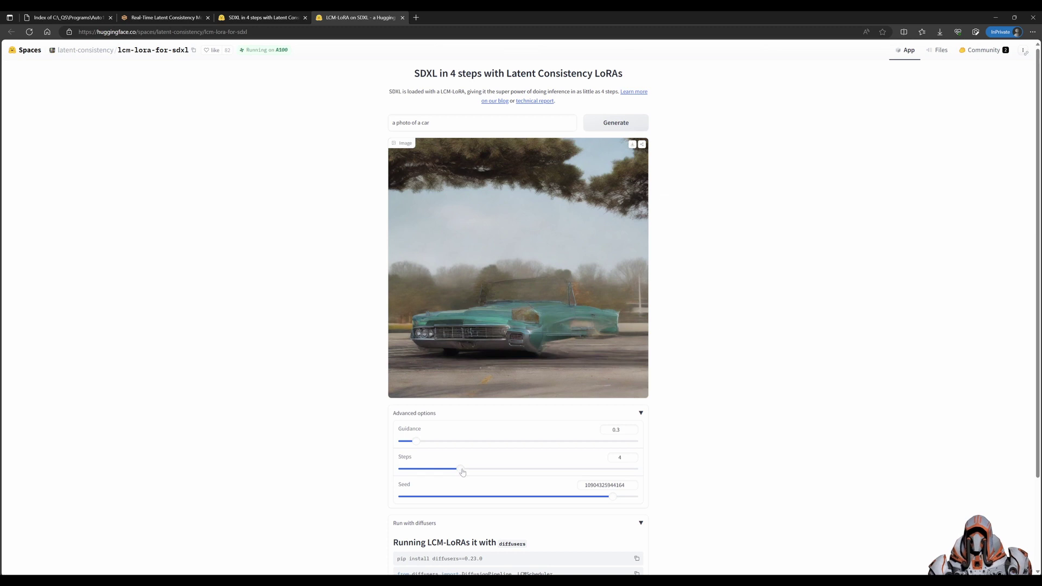
left_click_drag(416, 443, 429, 445)
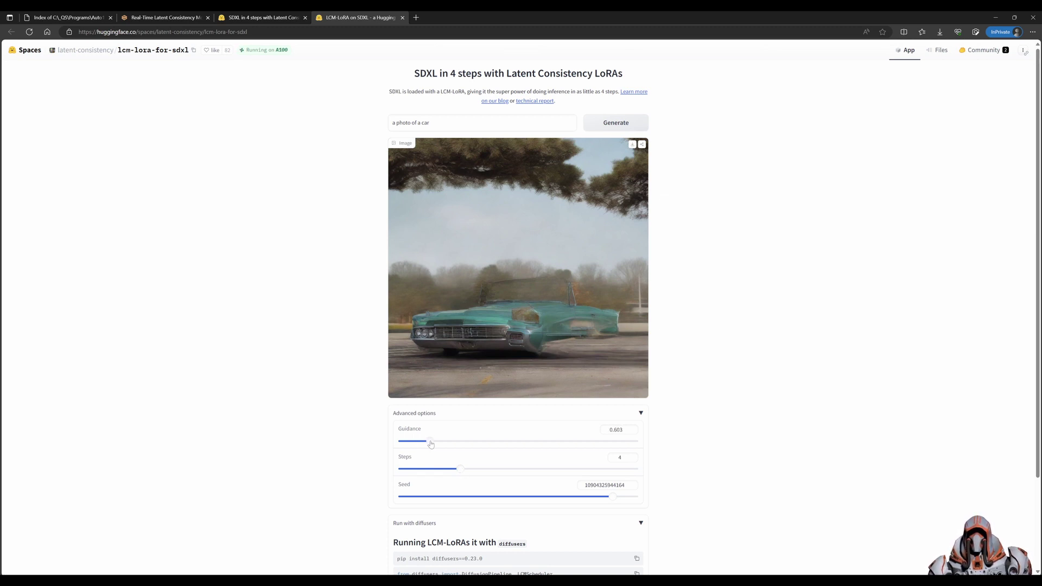
left_click(615, 124)
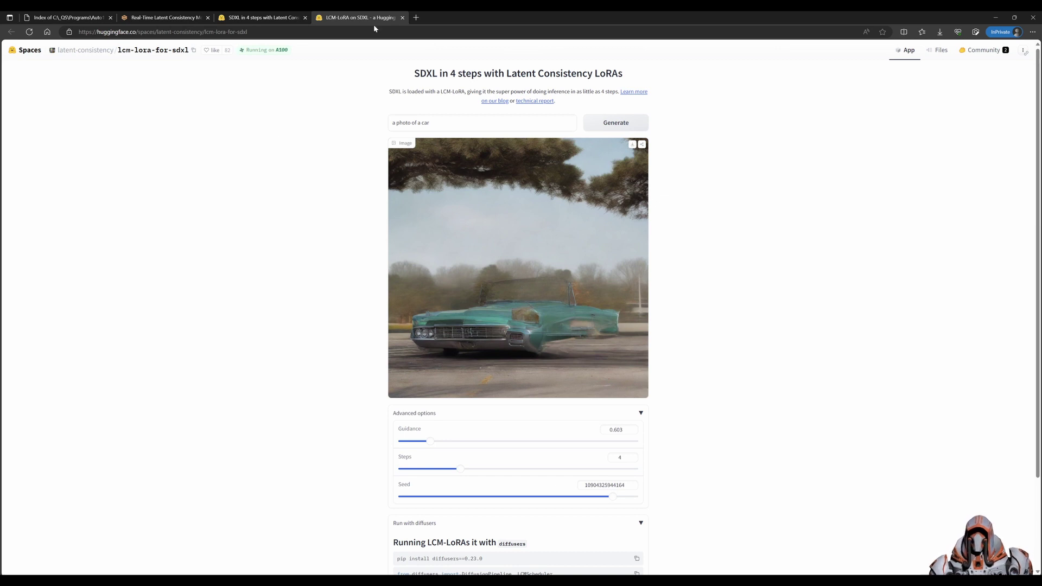
Step: Close the SDXL demo, open the Near real-time video stream demo in a new tab, then close it
left_click(403, 17)
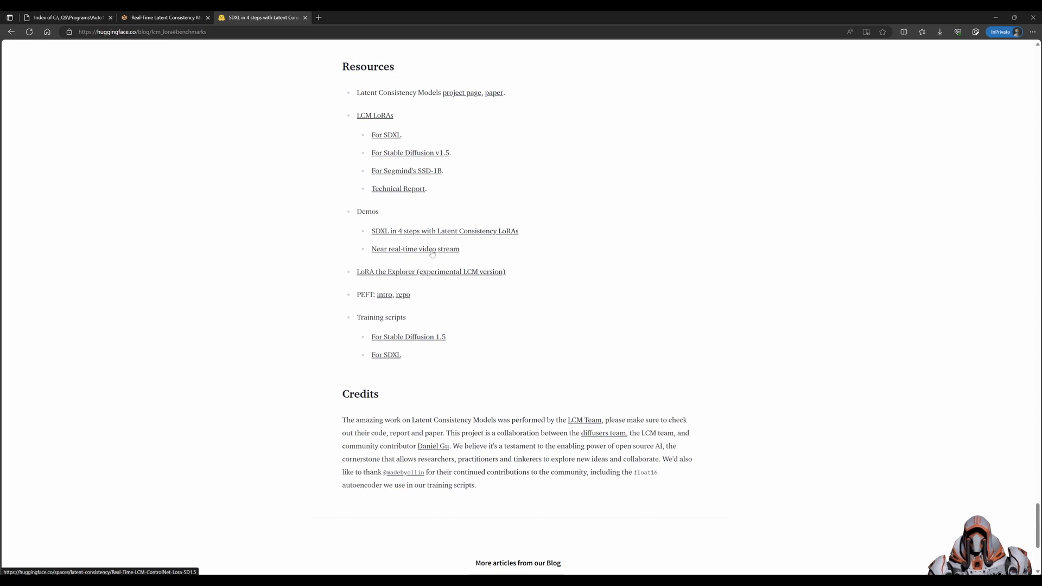
right_click(432, 253)
left_click(456, 259)
left_click(356, 19)
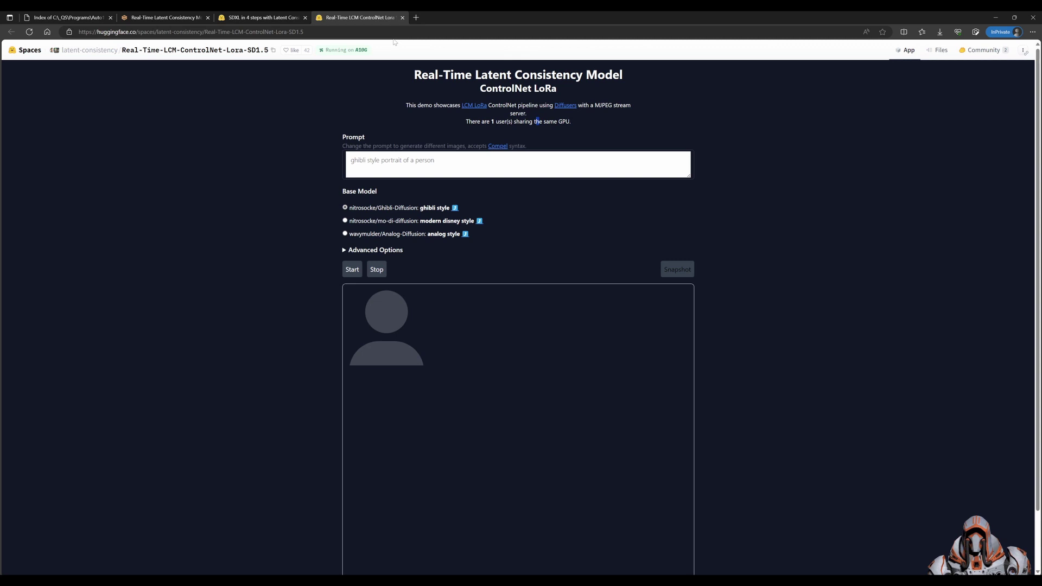
left_click(403, 17)
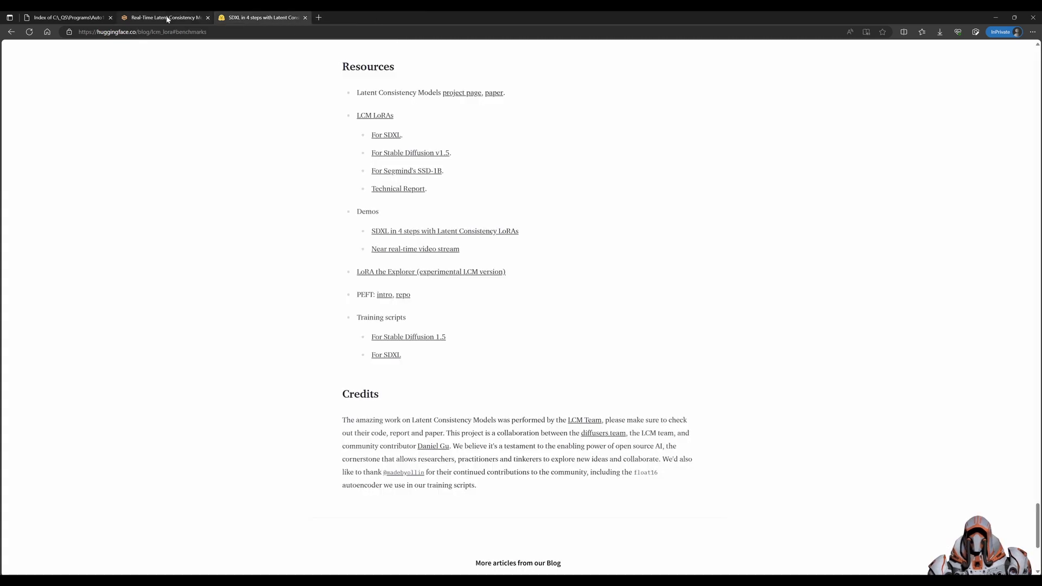
Step: Start real-time generation in the local LCM app using OBS Virtual Camera as input
left_click(168, 18)
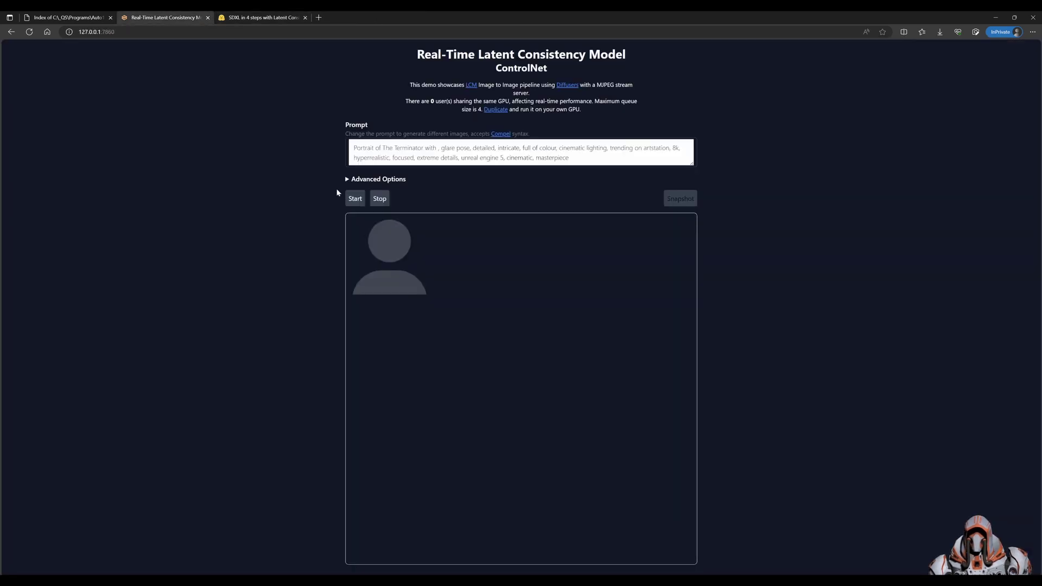
left_click(347, 180)
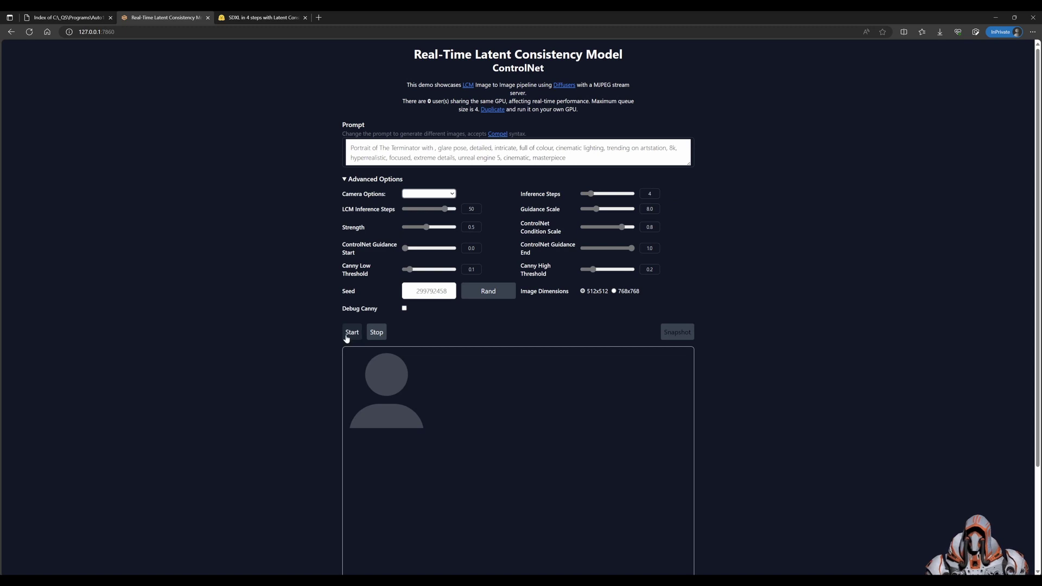
left_click(352, 332)
left_click(446, 194)
left_click(431, 210)
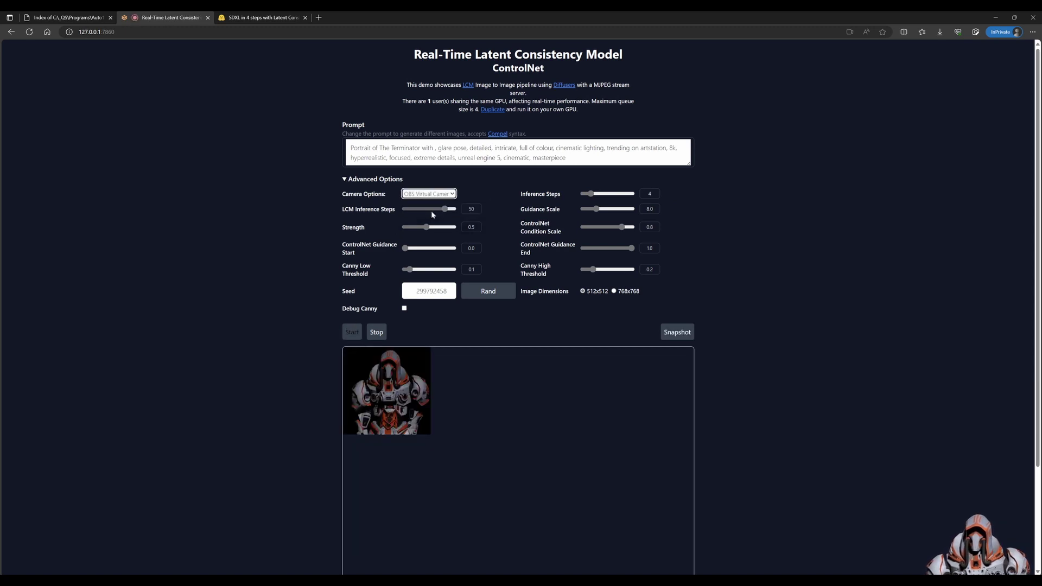
Step: Raise the Strength slider from 0.5 to 0.61 while the stream runs
scroll(292, 342, "down", 3)
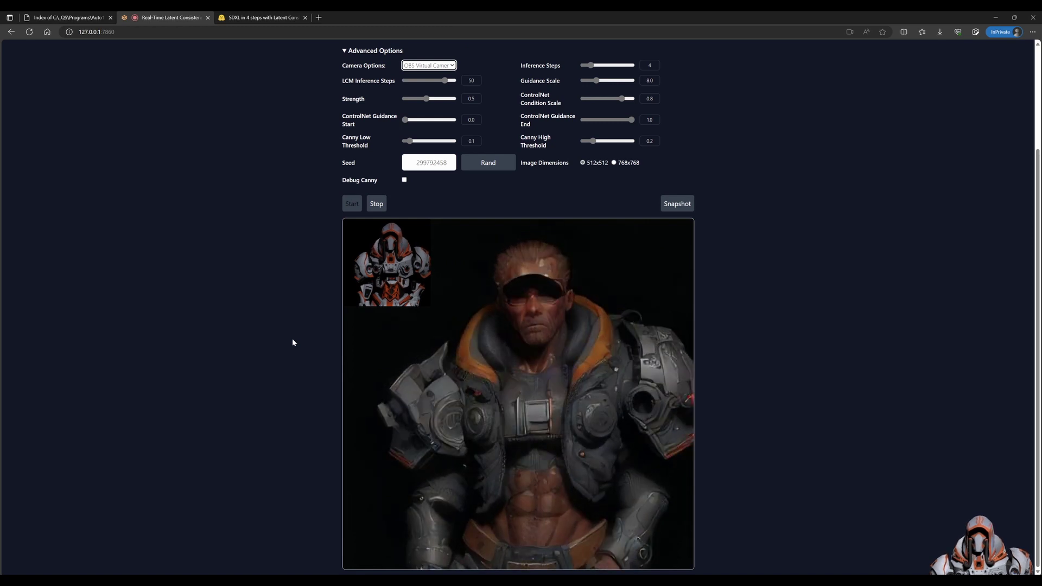
scroll(292, 342, "up", 1)
scroll(293, 342, "up", 1)
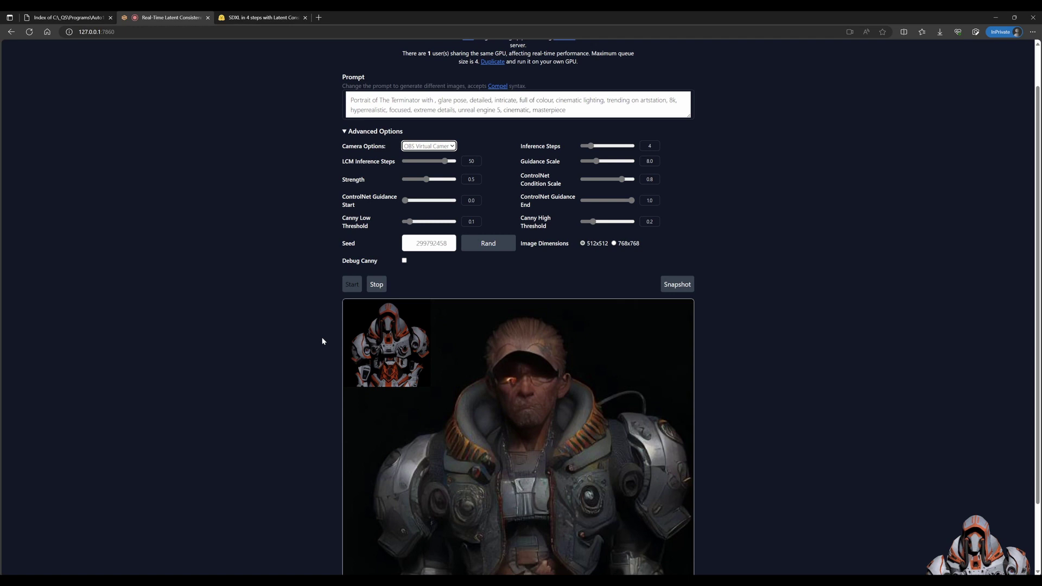
scroll(323, 342, "down", 1)
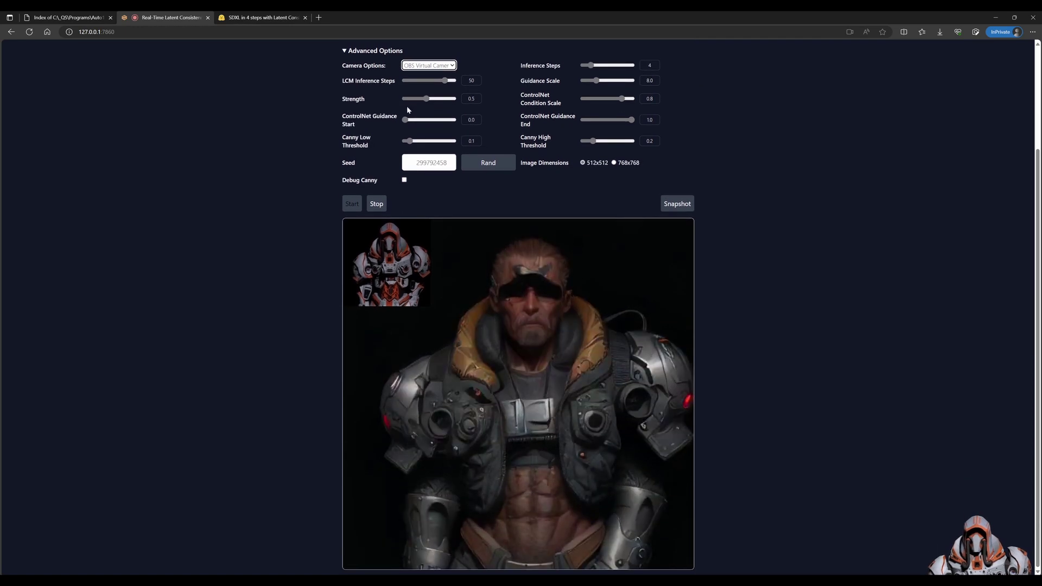
left_click_drag(426, 99, 433, 100)
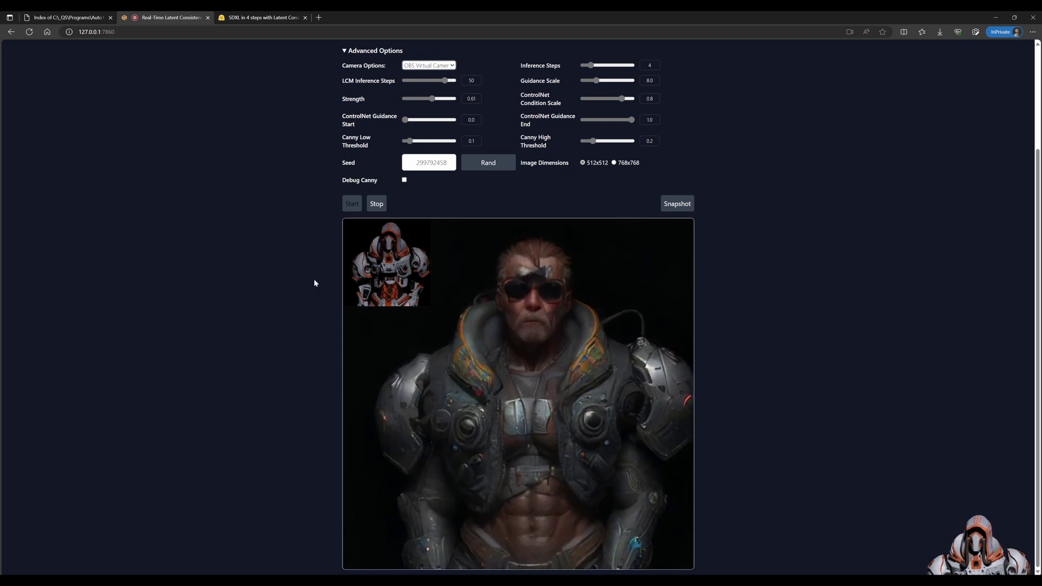
scroll(314, 280, "up", 1)
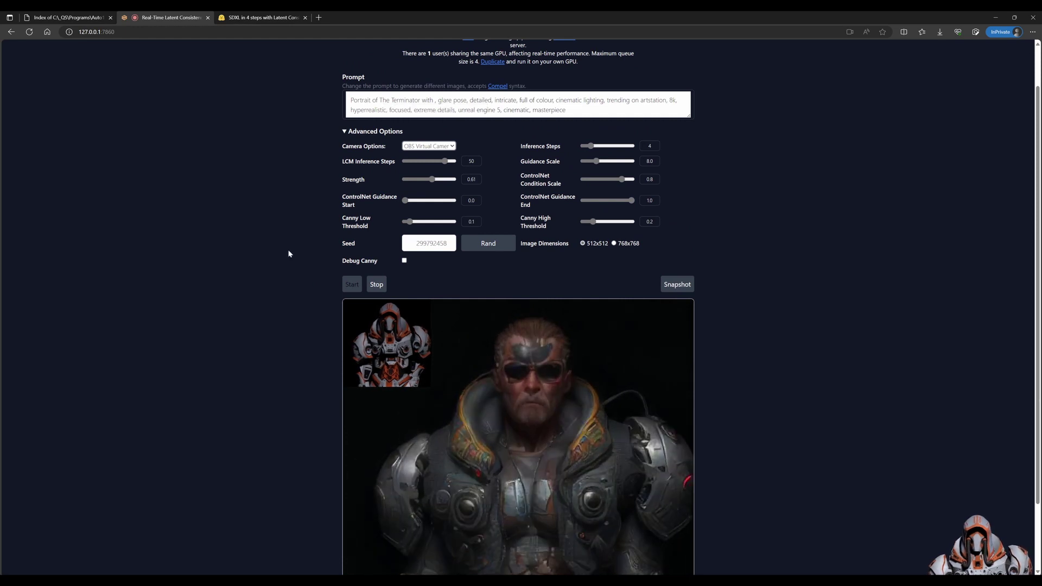
scroll(287, 299, "down", 1)
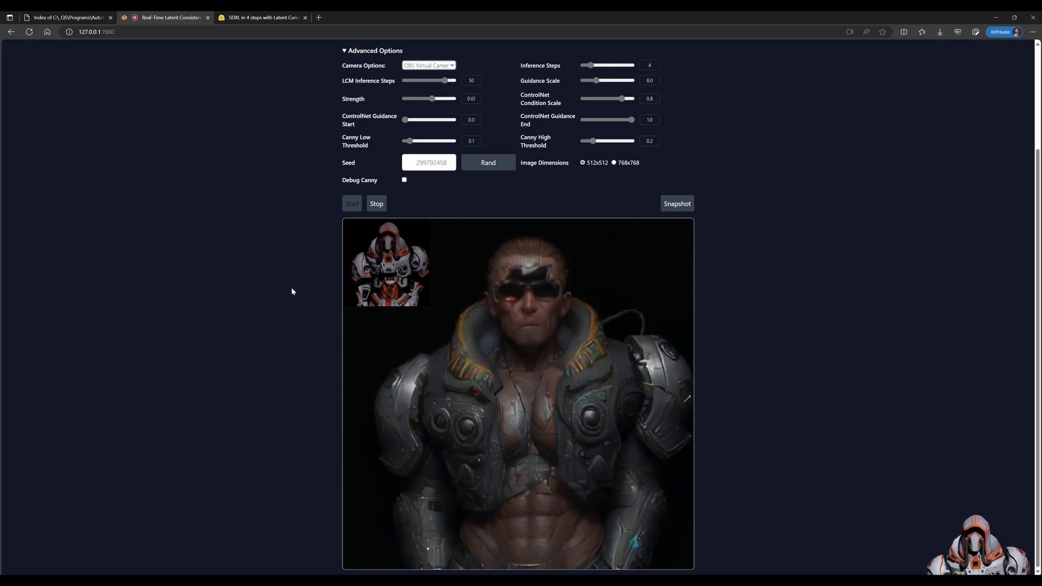
scroll(291, 292, "up", 1)
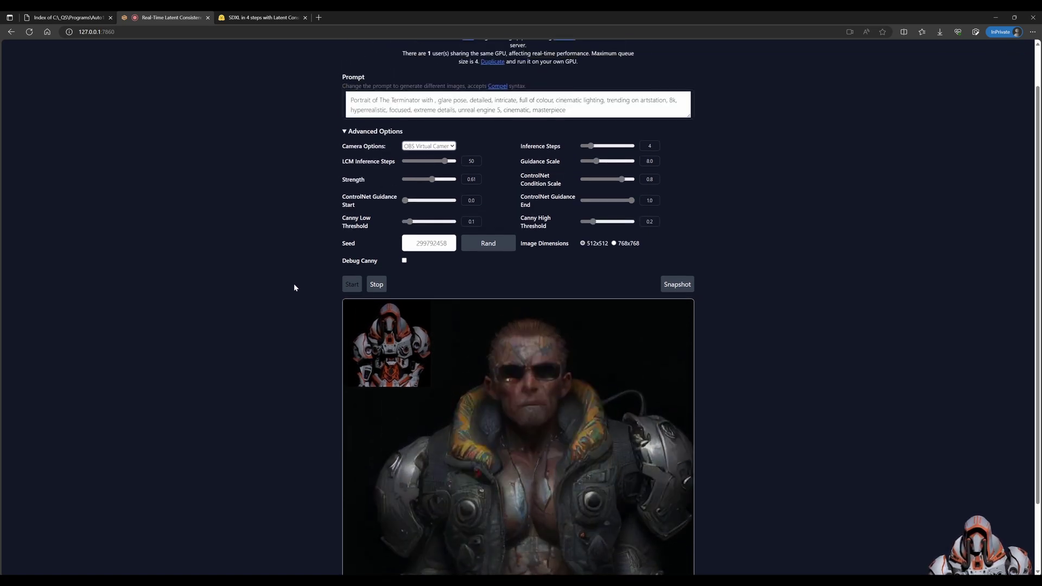
scroll(306, 266, "up", 1)
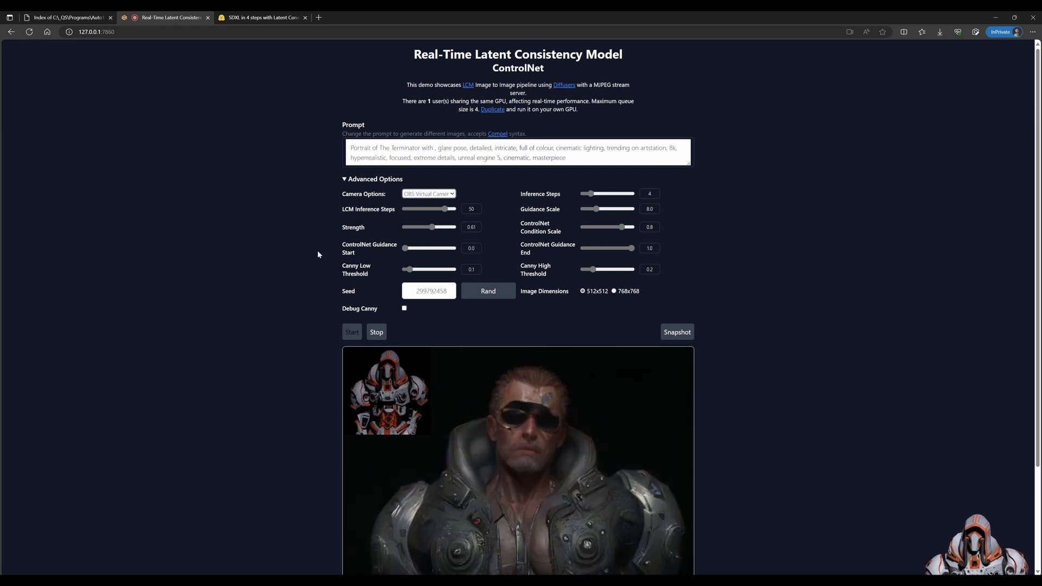
Step: Stop the live Terminator portrait generation in the local app
left_click(377, 332)
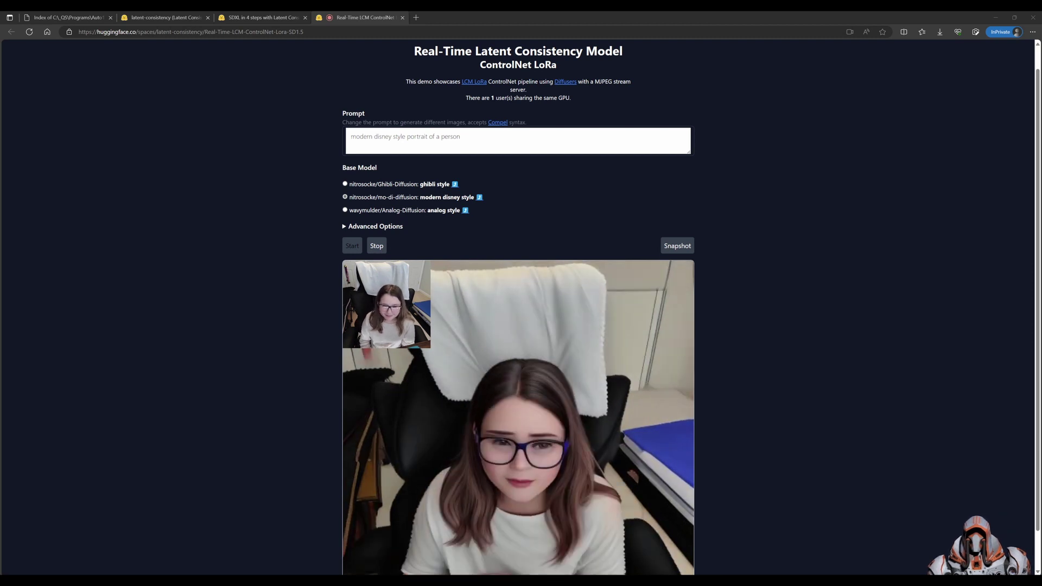
Step: Close the ControlNet demo and open lcm-lora-sdxl from the released-models list in a new tab
key("ctrl+w")
scroll(328, 253, "up", 4)
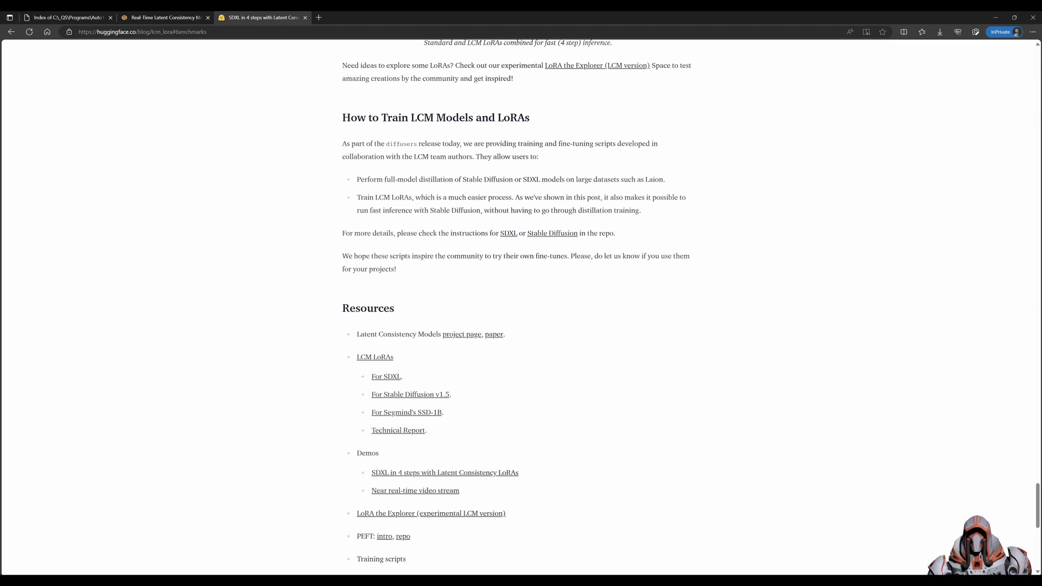
scroll(339, 307, "up", 4)
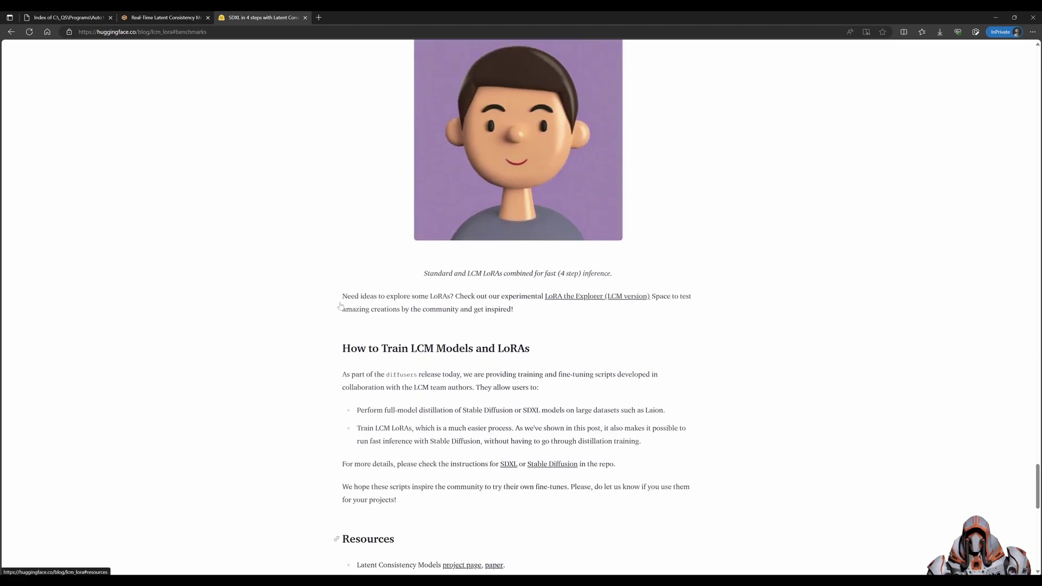
scroll(339, 307, "down", 4)
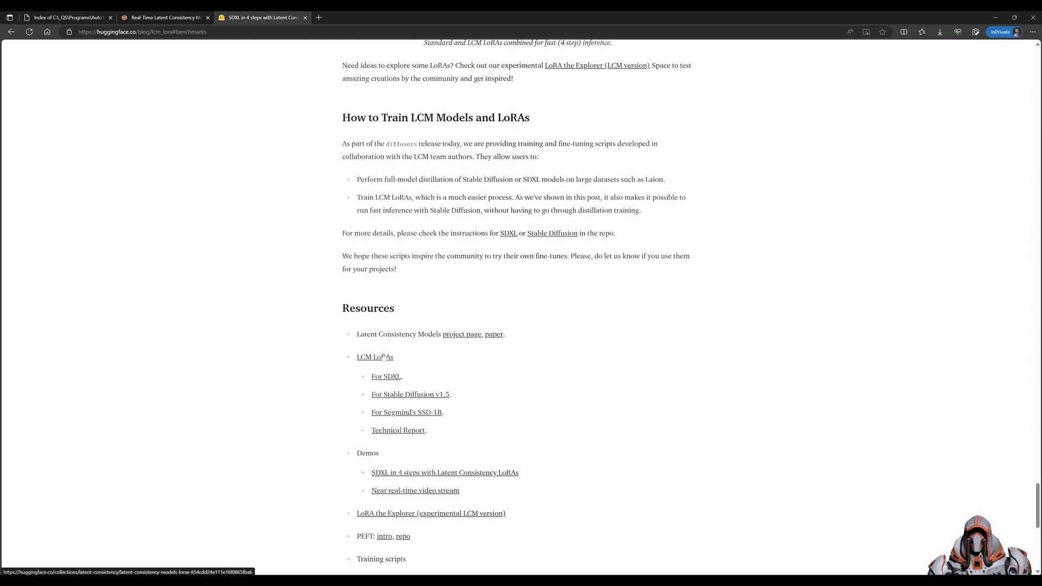
scroll(353, 352, "up", 18)
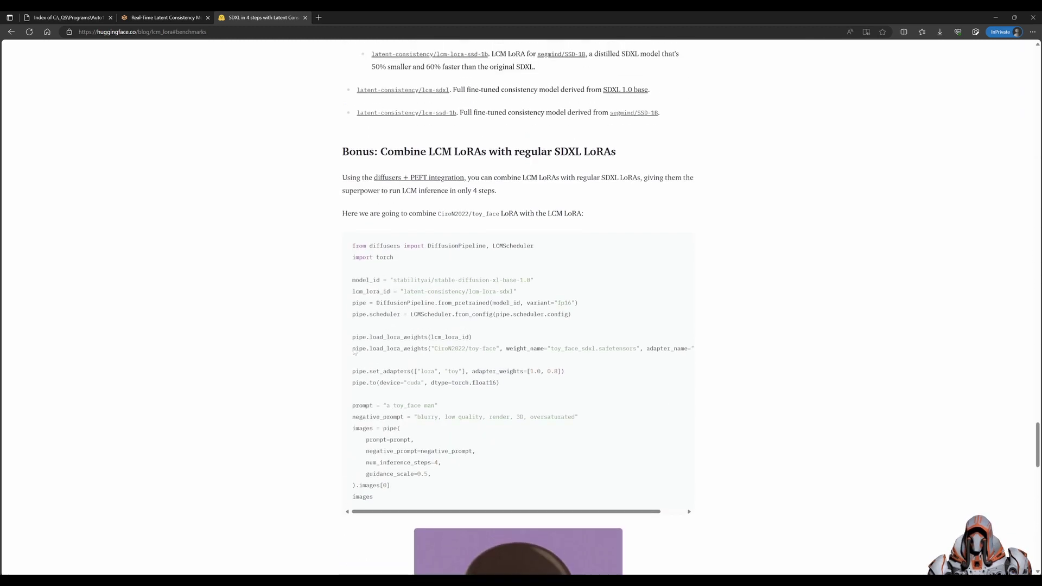
scroll(353, 351, "up", 2)
scroll(353, 351, "down", 3)
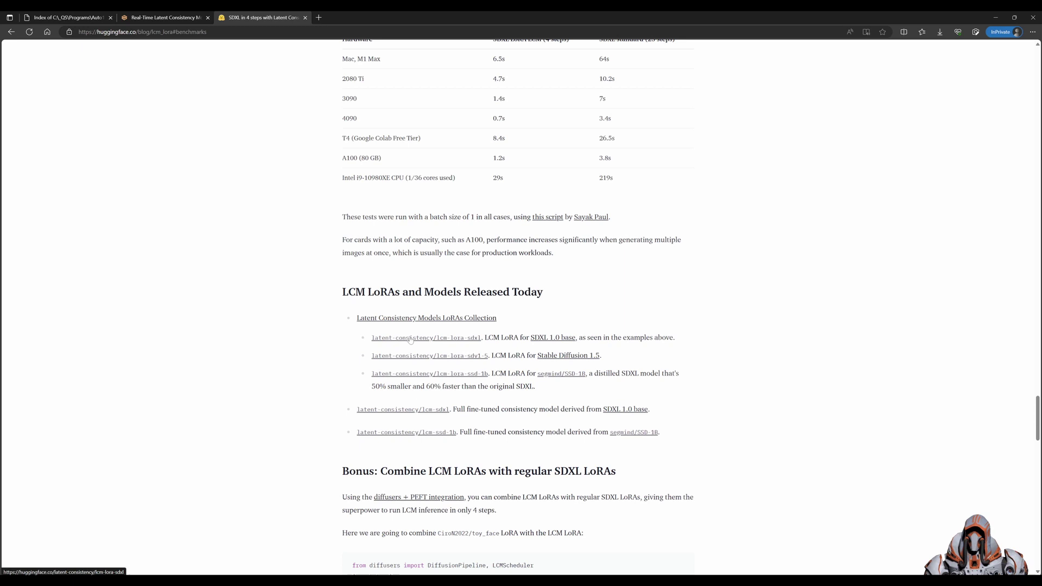
right_click(463, 338)
left_click(490, 345)
Step: Browse the lcm-lora-sdxl Files and versions, then return to the local Lora folder index
left_click(361, 17)
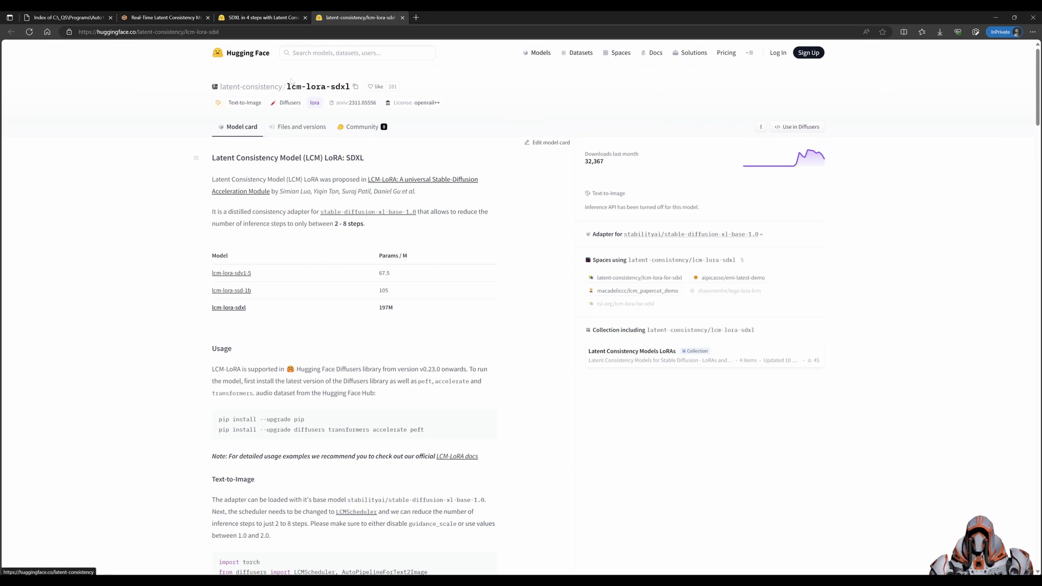
left_click(286, 129)
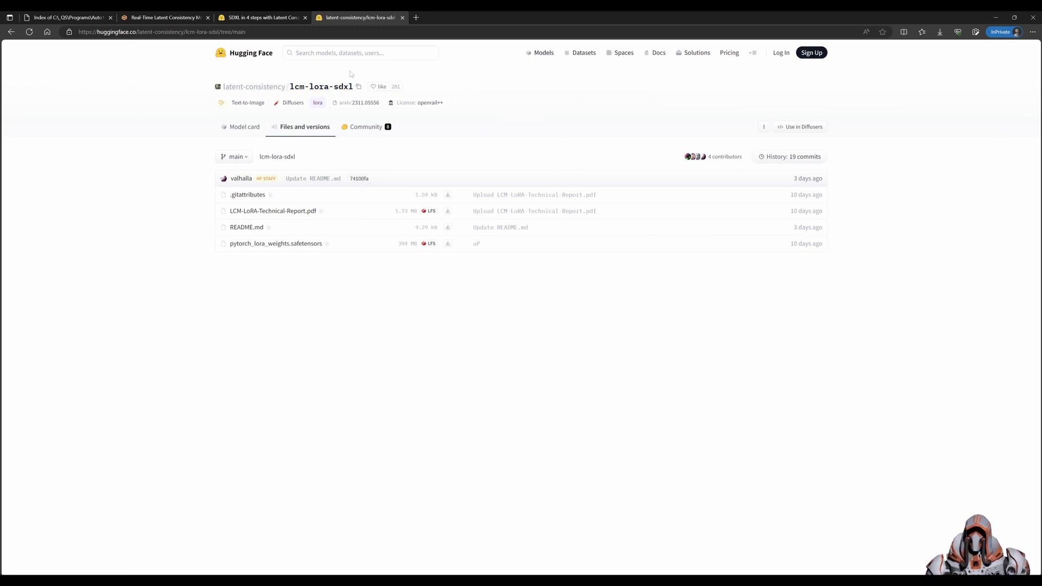
left_click(77, 20)
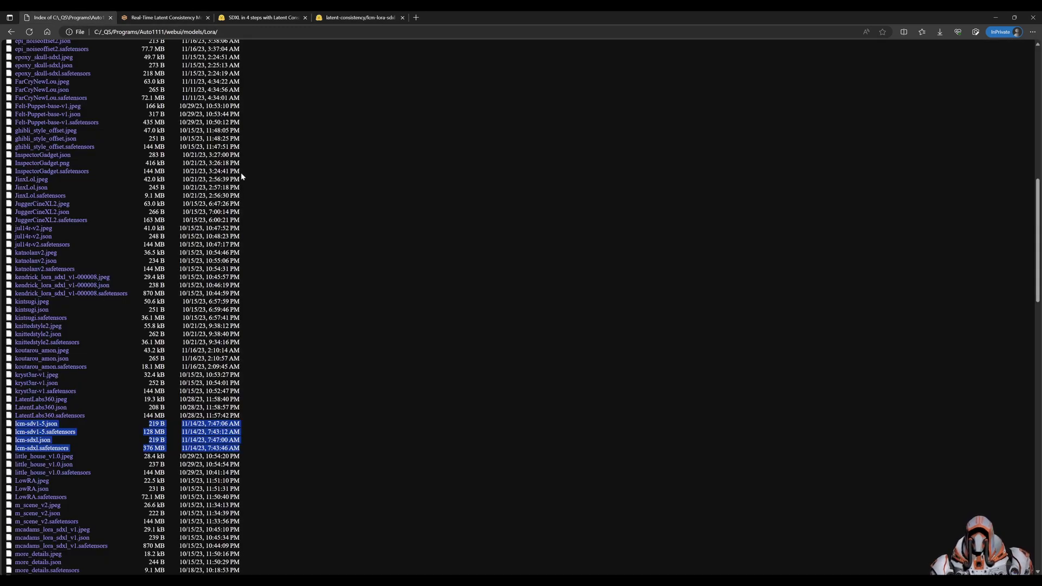
Step: Select the webui\models\Lora\ path in the index heading and close the lcm-lora-sdxl tab
key("Home")
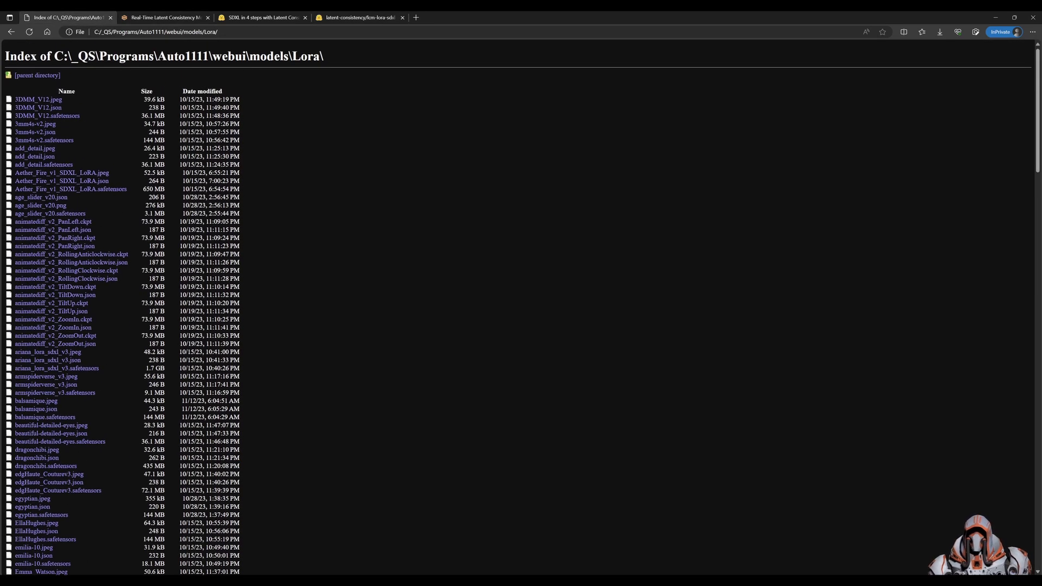
left_click_drag(249, 56, 326, 58)
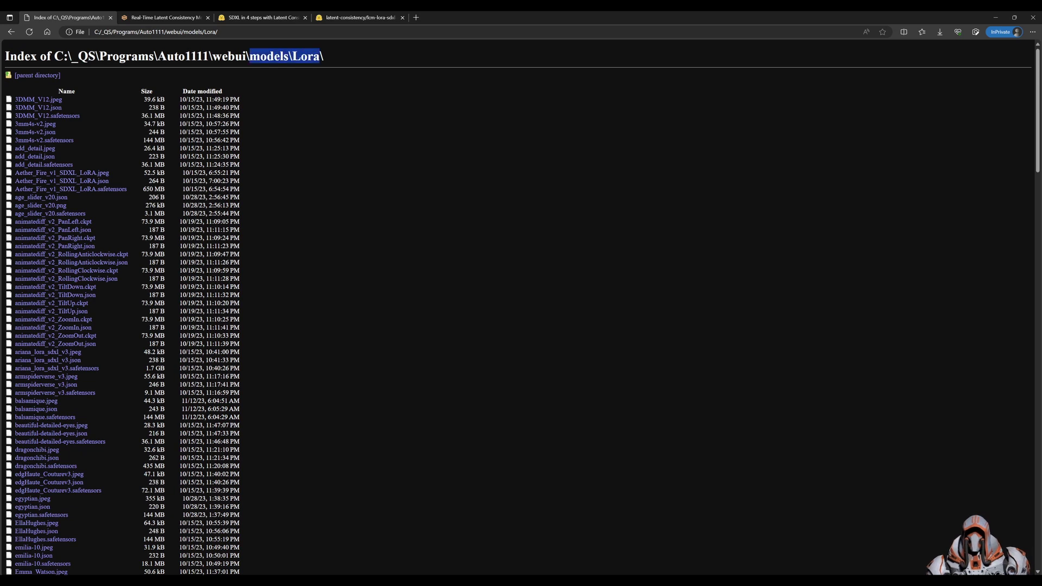
left_click_drag(212, 56, 329, 61)
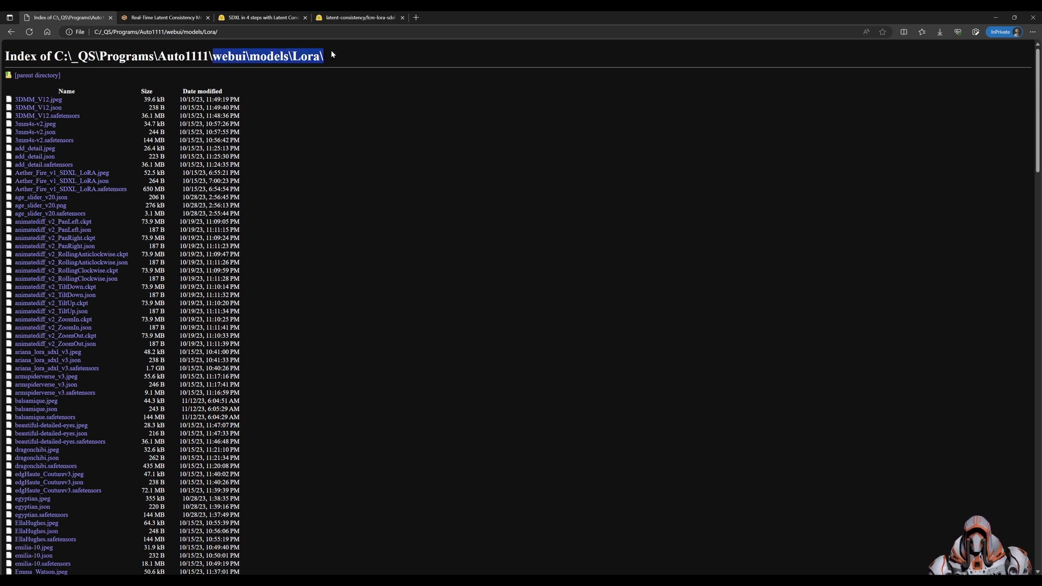
left_click(402, 18)
Step: Open lcm-lora-sdv1-5 from the blog in a new tab and view its files, then close it
left_click(247, 18)
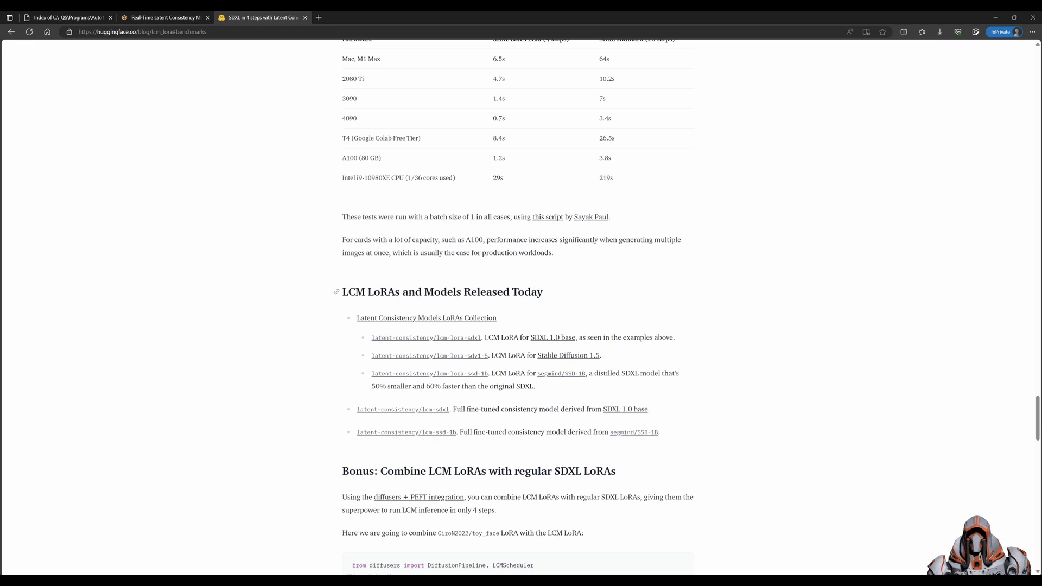
right_click(471, 358)
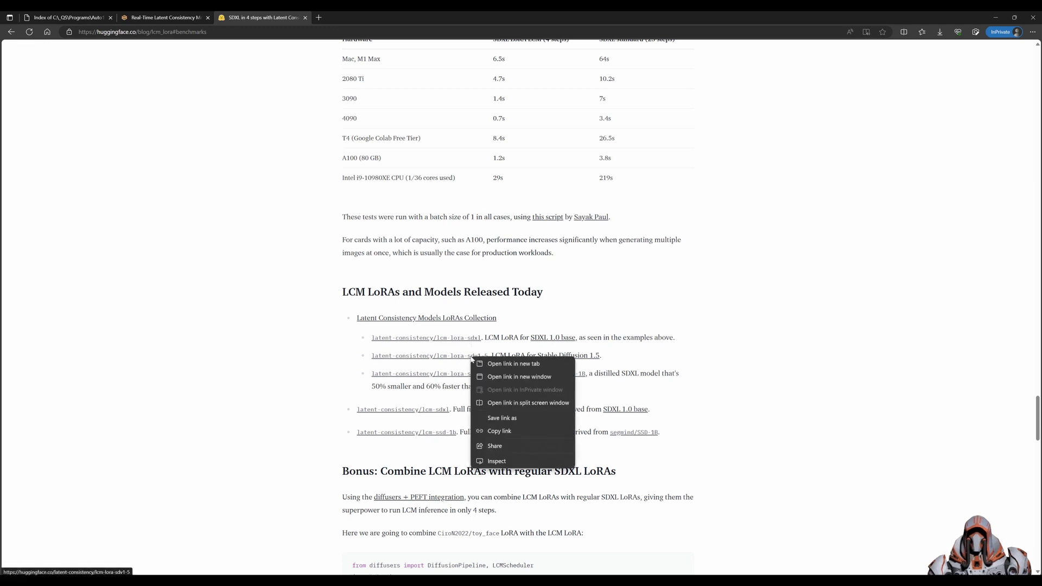
left_click(518, 364)
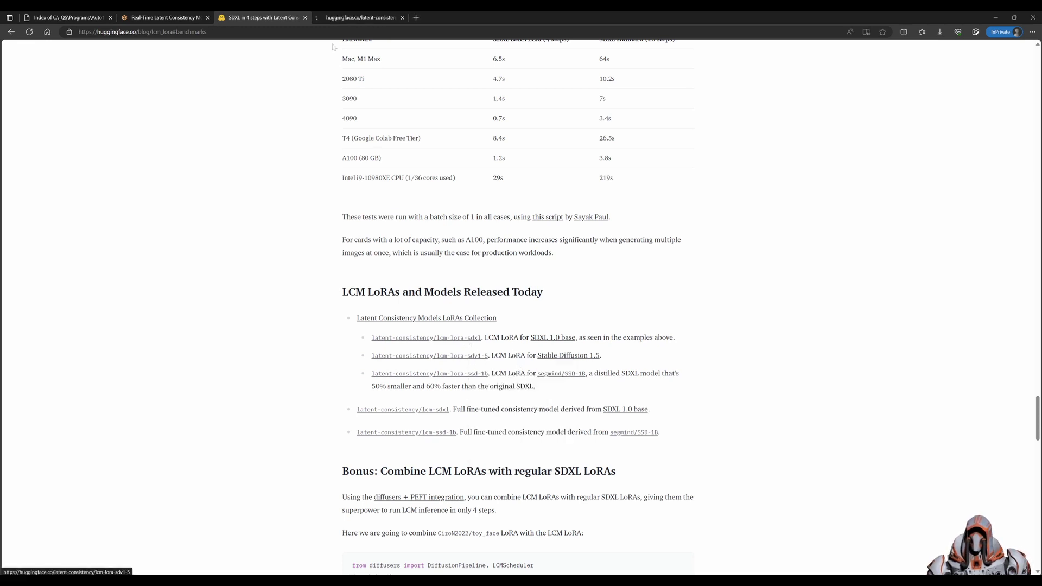
left_click(347, 18)
left_click(307, 128)
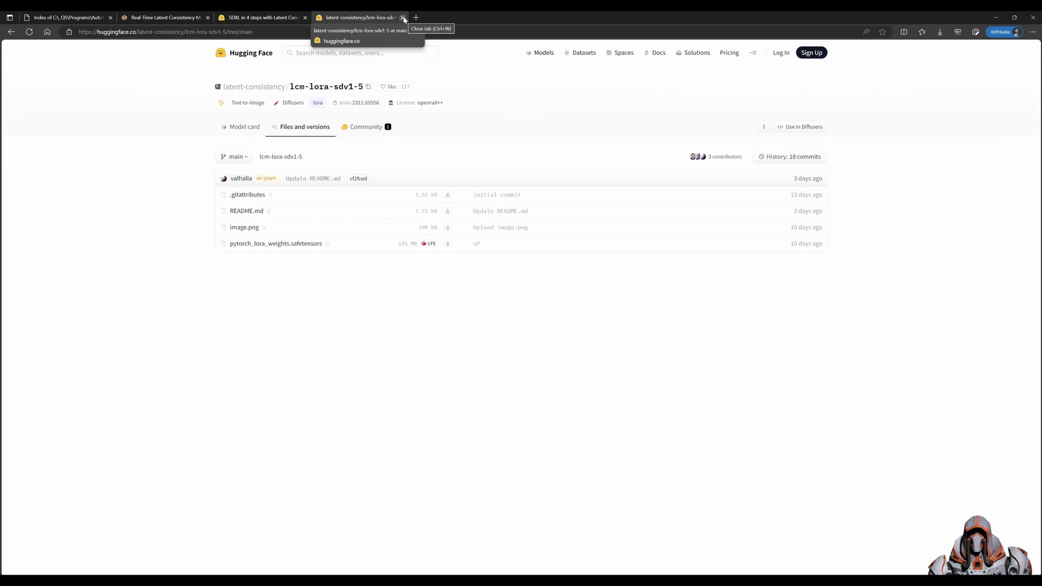
left_click(404, 19)
left_click(69, 20)
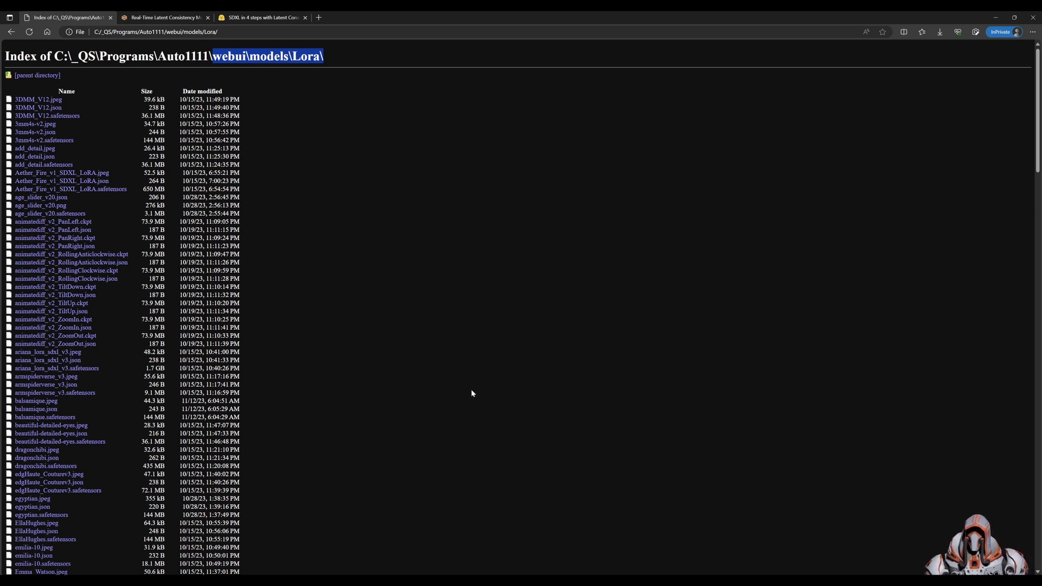
Step: Run git pull in Command Prompt, then launch the WebUI via webui-user.bat
key("alt+Tab")
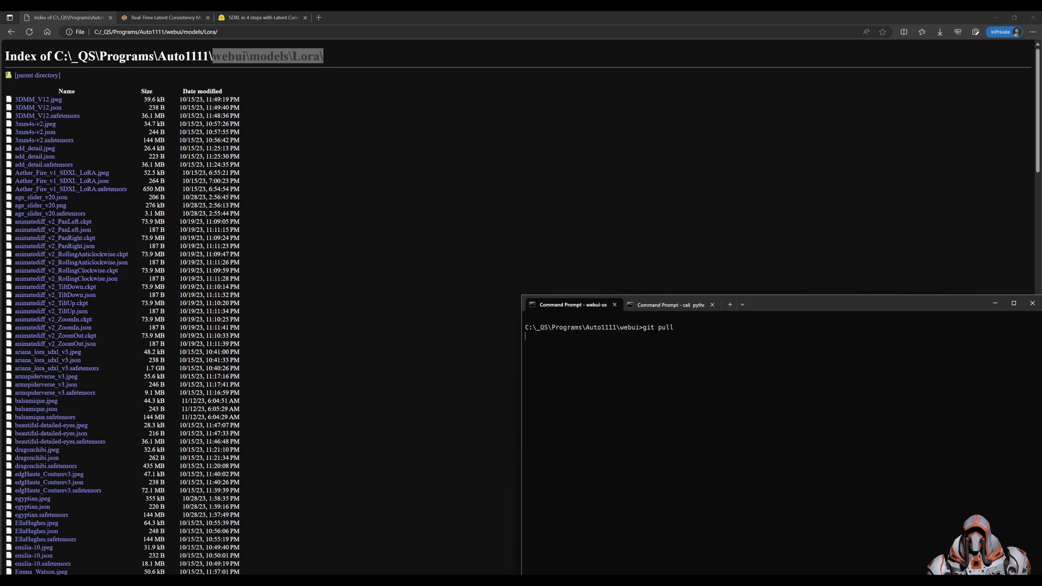
key("Return")
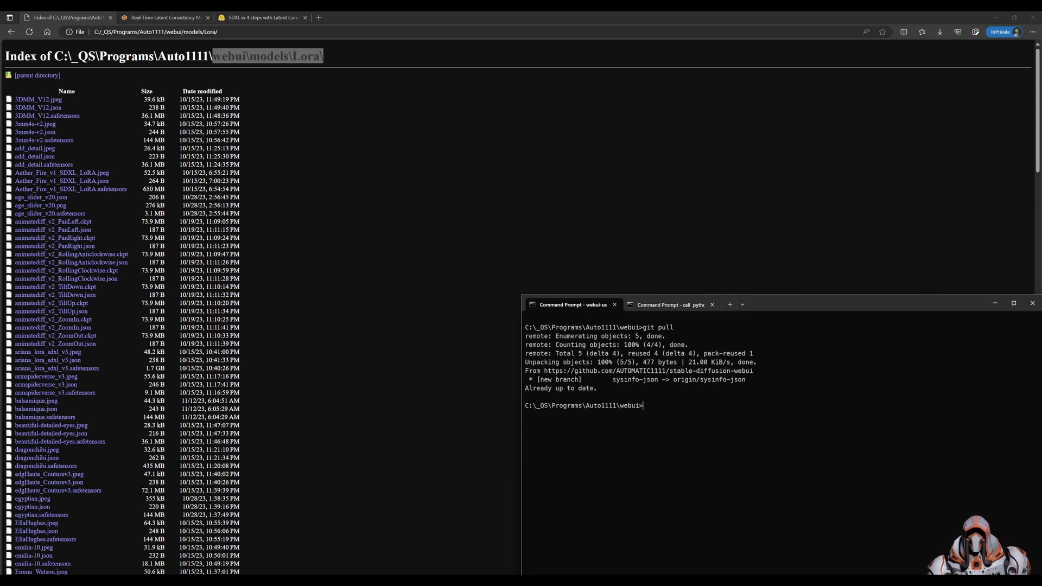
type("web")
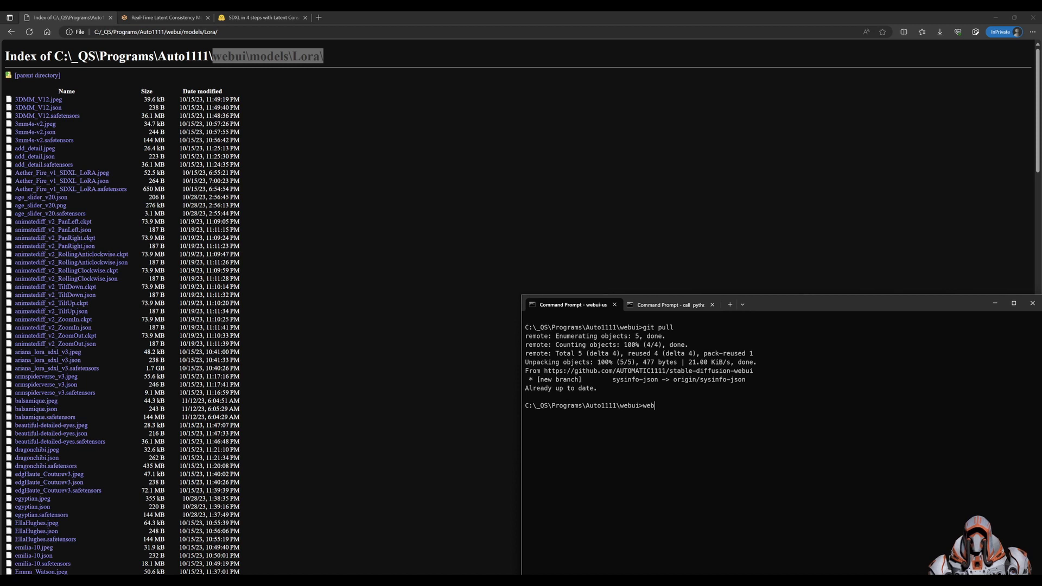
type("ui-")
key("Tab")
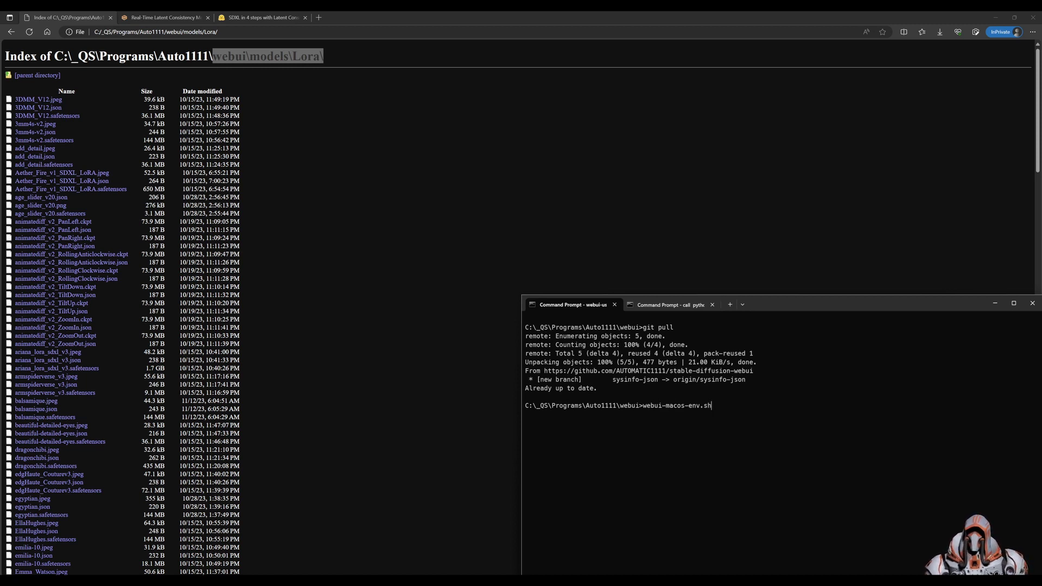
key("Tab")
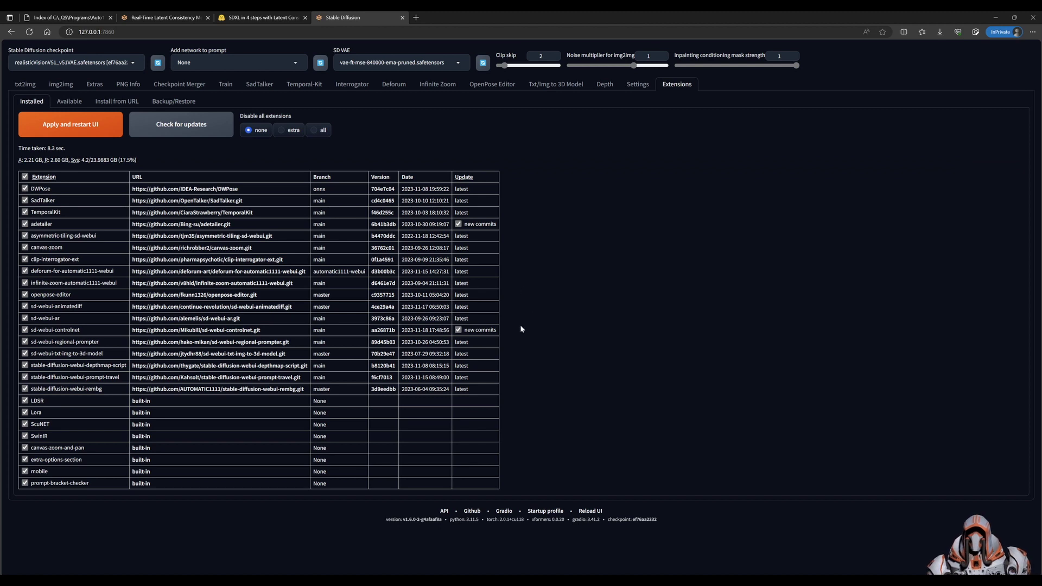
Step: Apply the extension changes and restart the WebUI so it reloads on txt2img
left_click(83, 127)
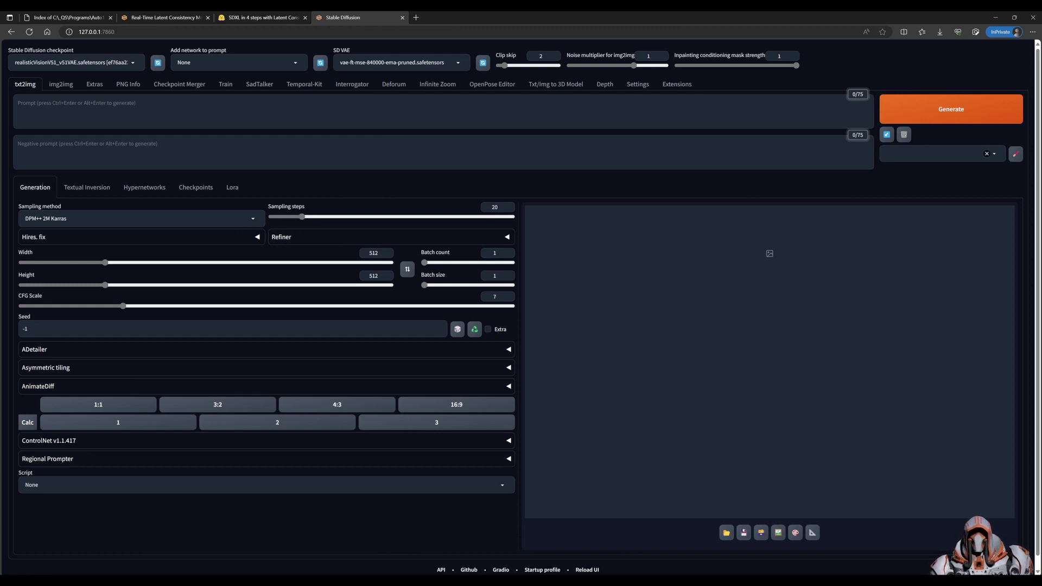
Step: Enter the prompt 'a photo of a horse in a grass' and generate the first horse image
left_click(18, 103)
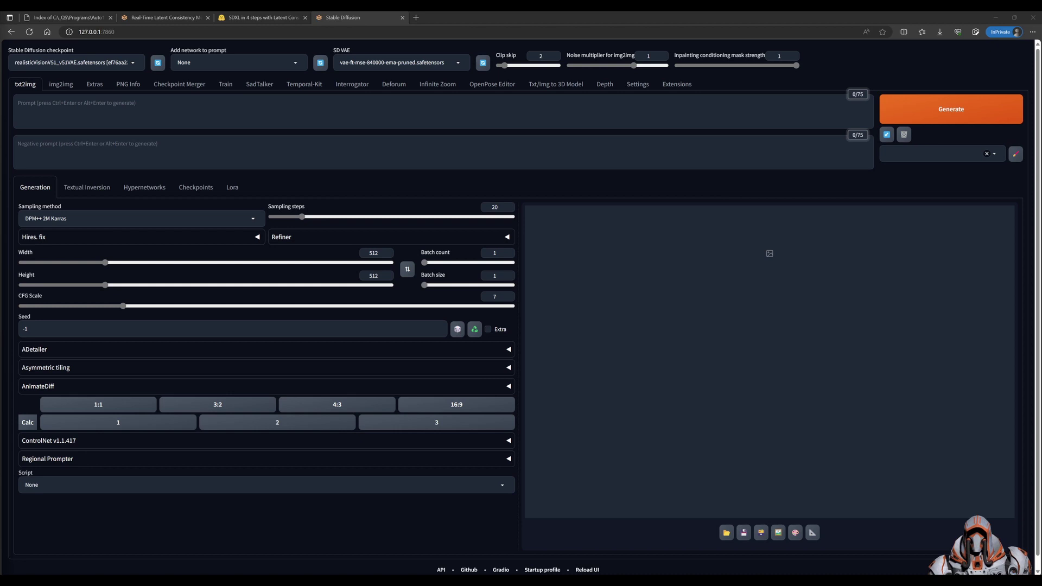
left_click(19, 103)
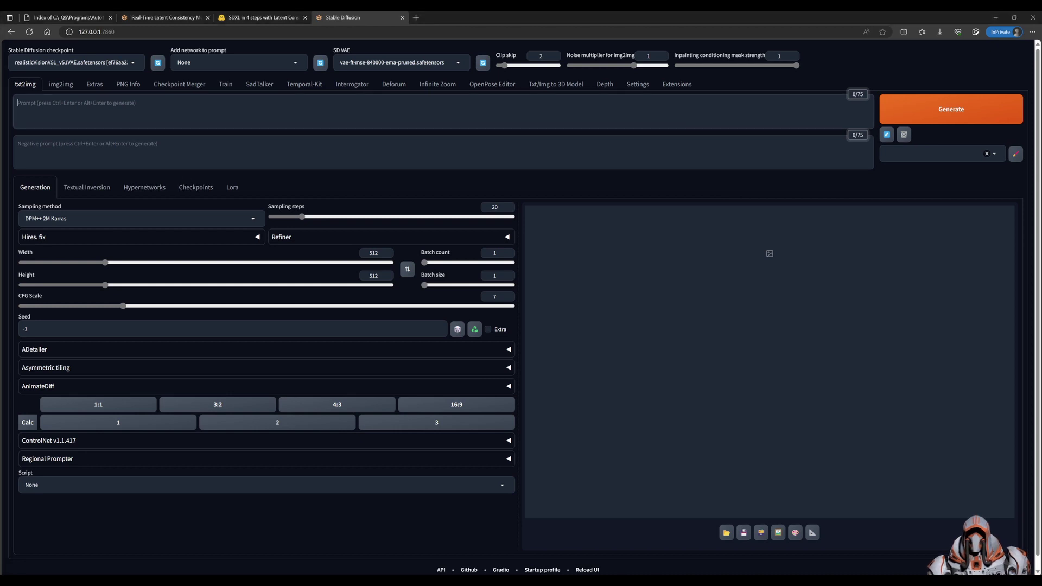
type("a p")
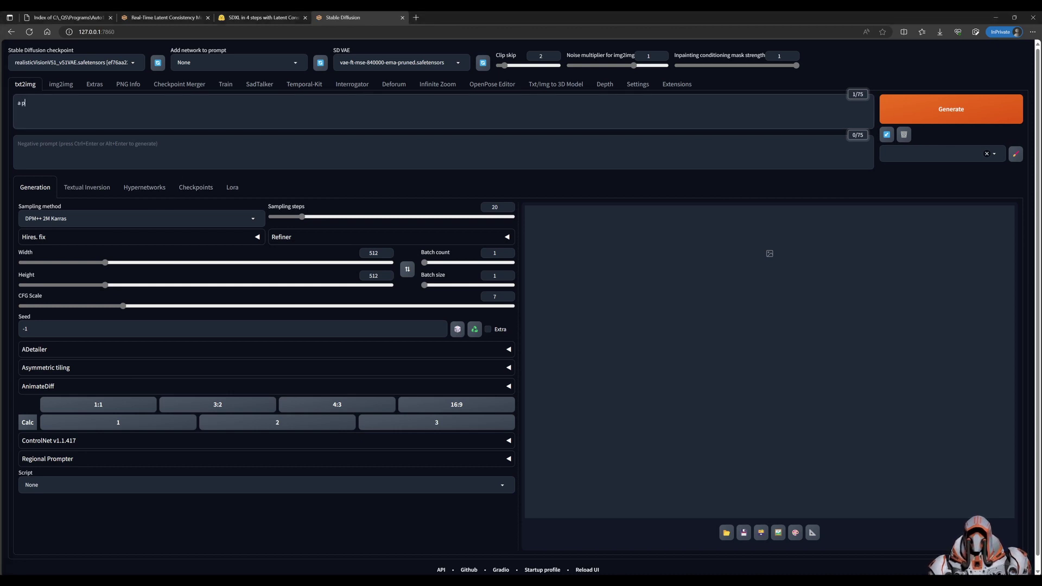
type("hoto o")
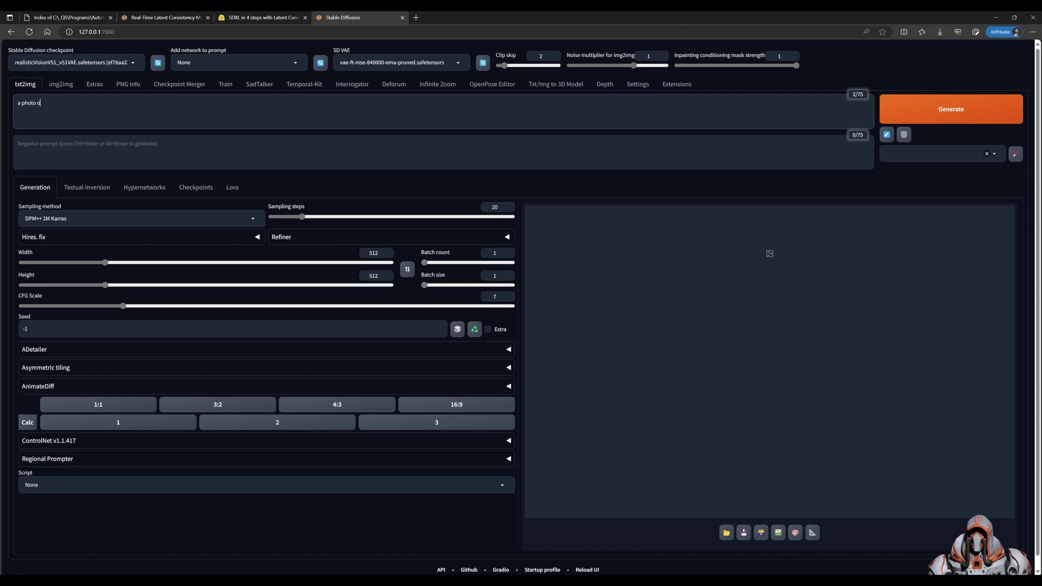
type("f a hors")
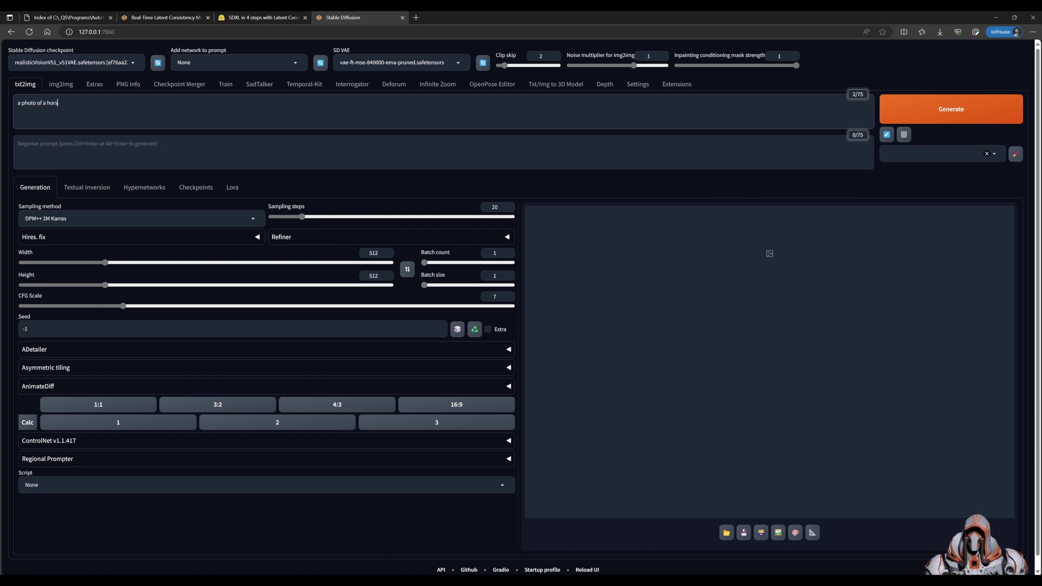
type("e in a grass")
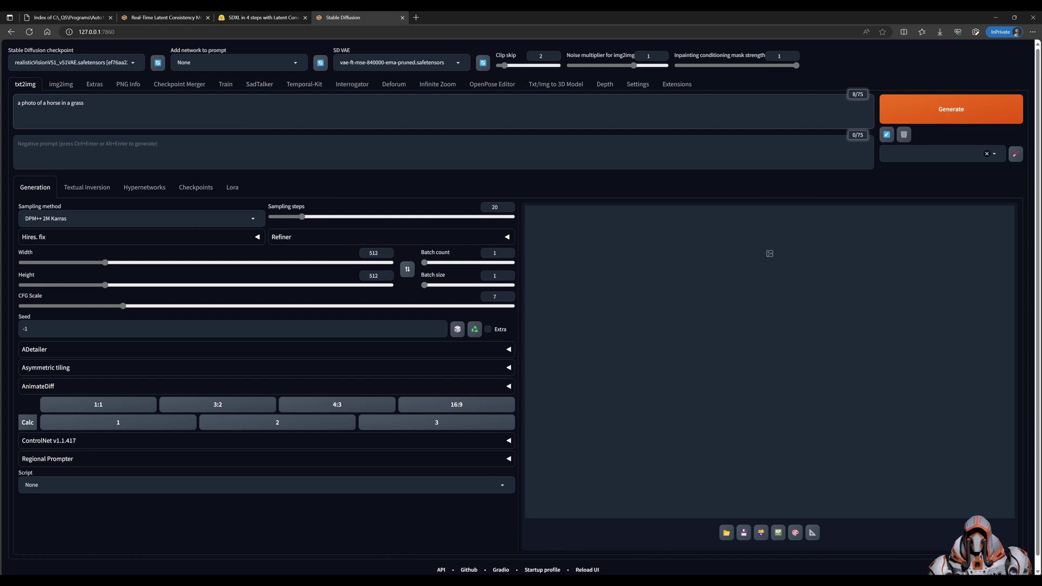
key("ctrl+Return")
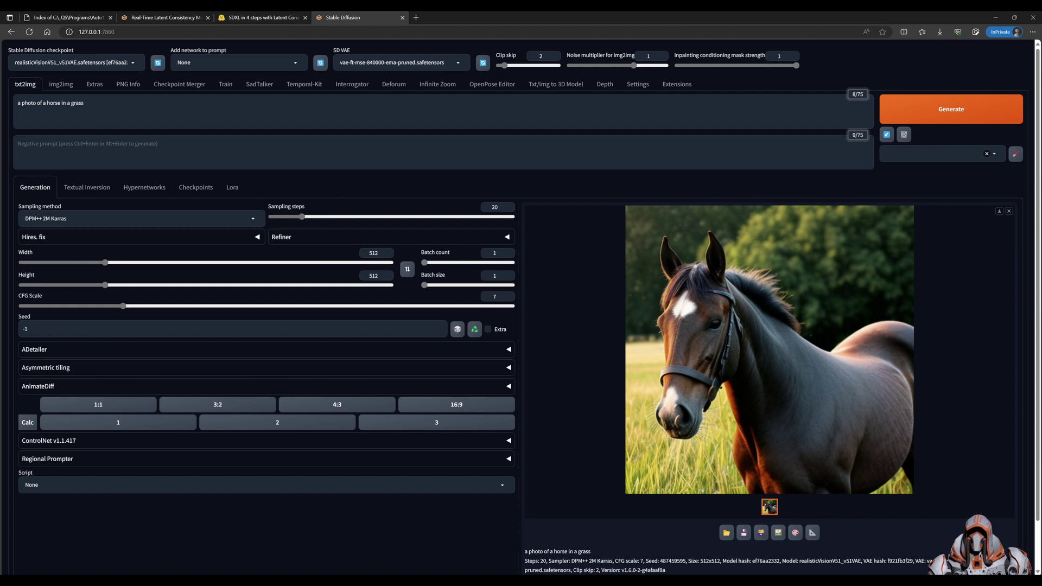
Step: Check the SDXL in 4 steps blog article, then regenerate the horse with 8 sampling steps
left_click(273, 18)
scroll(521, 304, "up", 20)
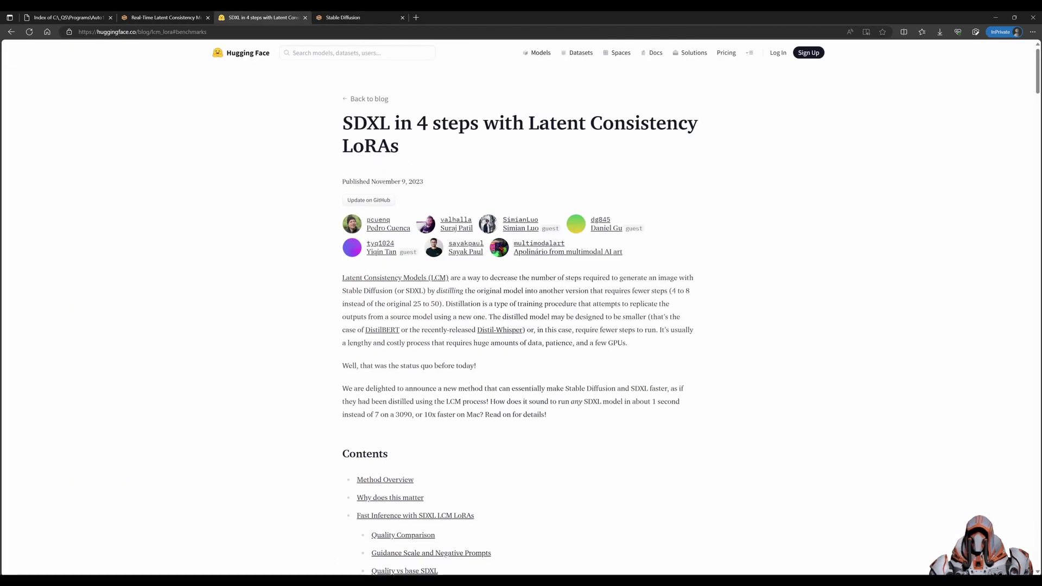
left_click(348, 18)
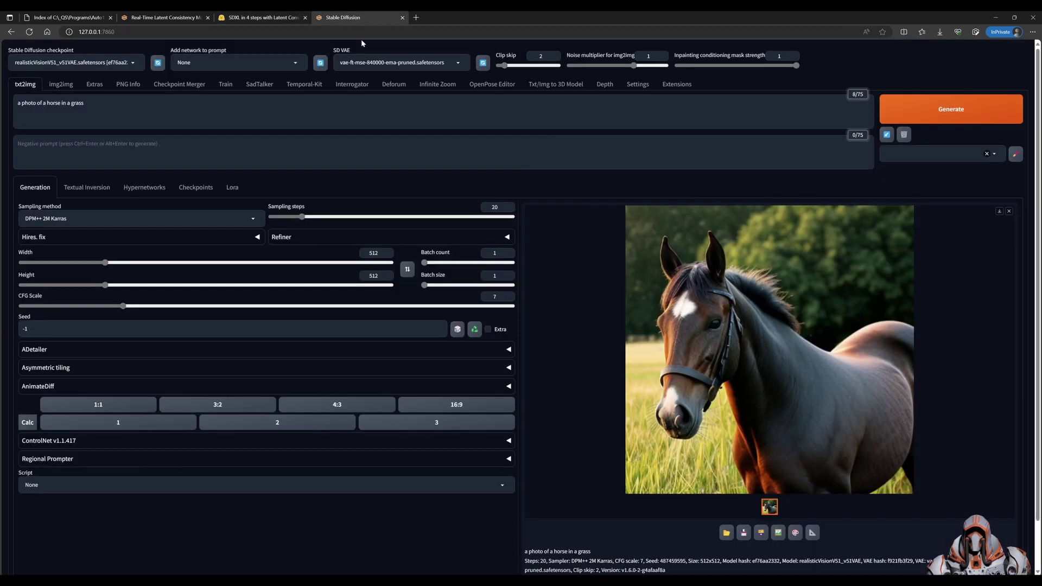
double_click(483, 207)
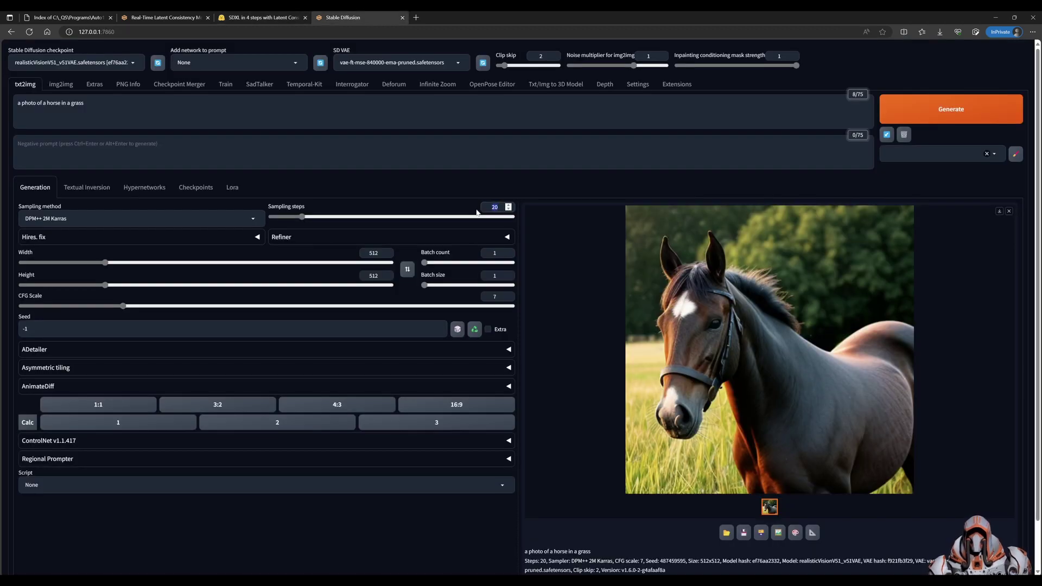
type("8")
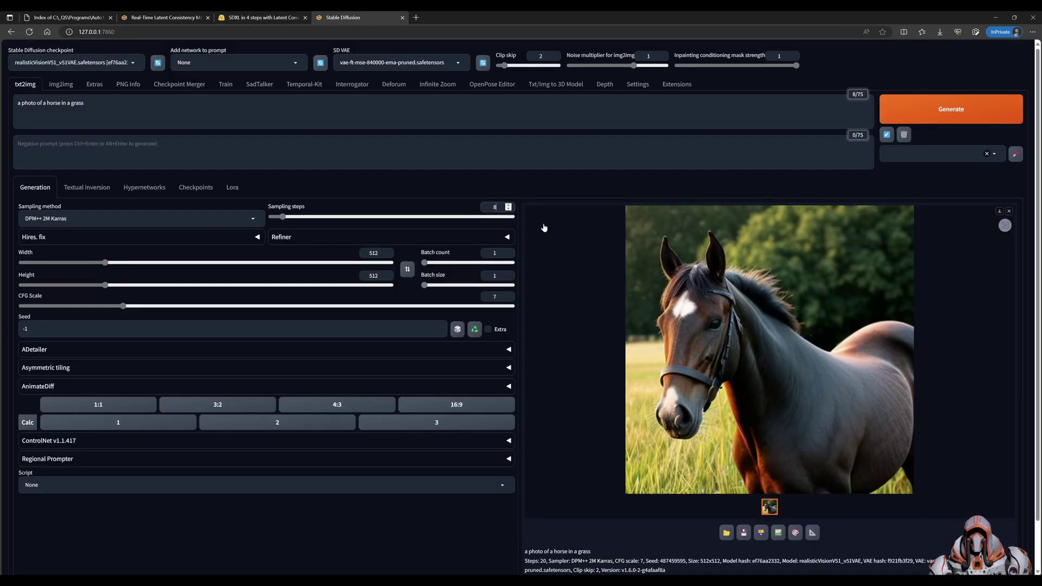
left_click(891, 119)
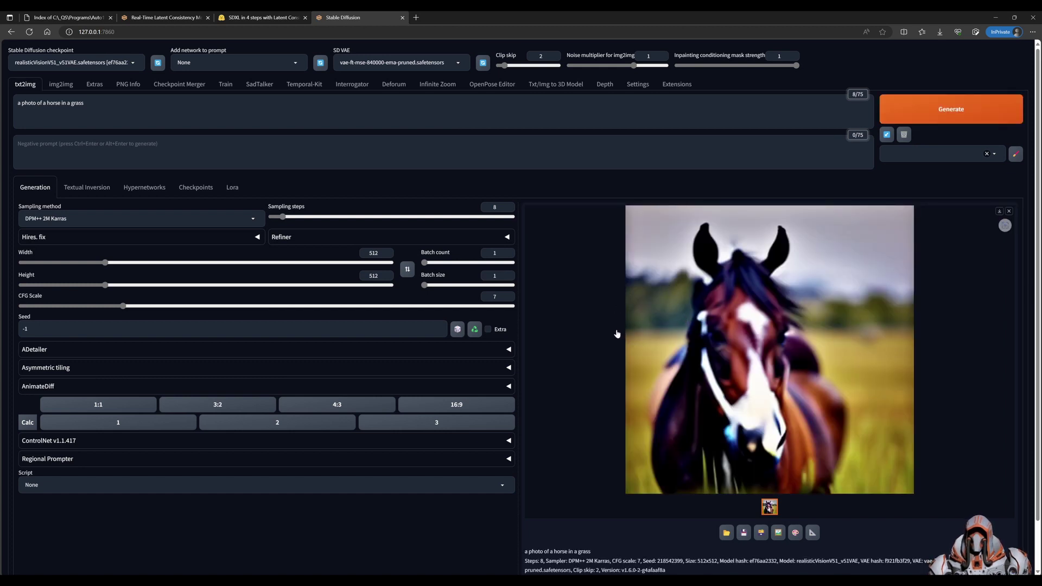
Step: Regenerate the horse with the CFG scale set to 1.5
double_click(491, 296)
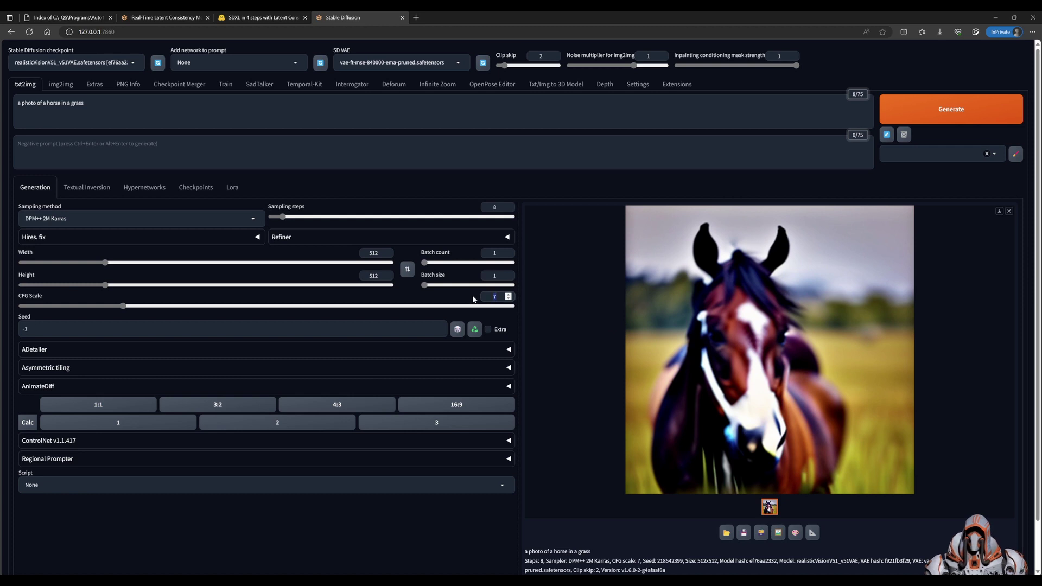
type("1")
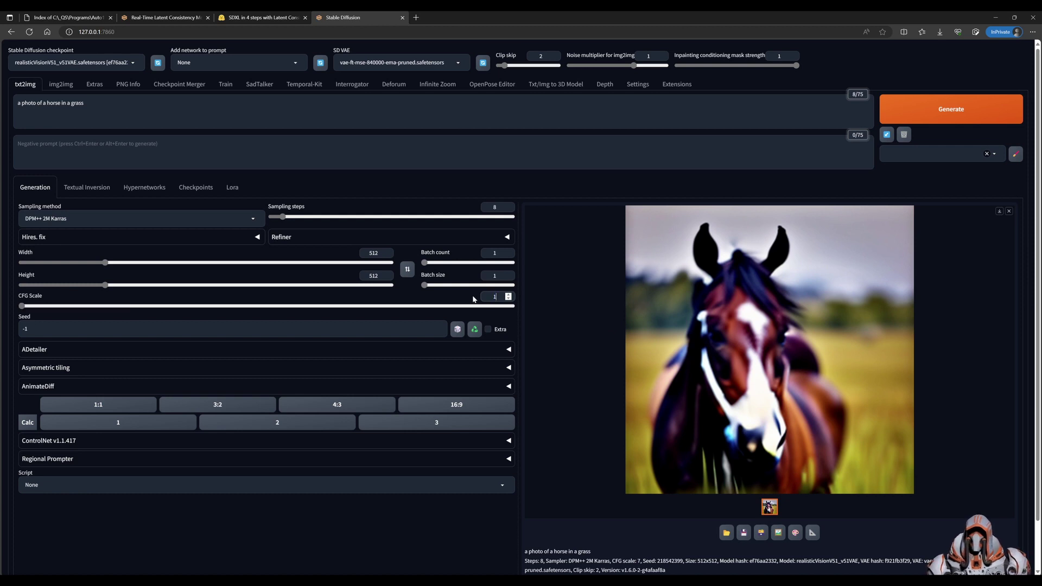
type(".5")
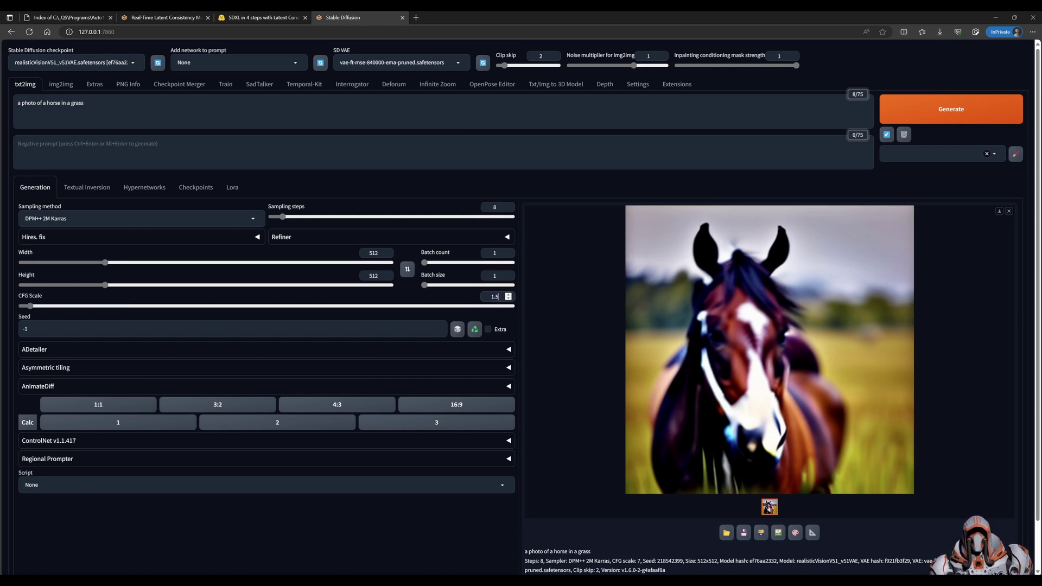
left_click(906, 113)
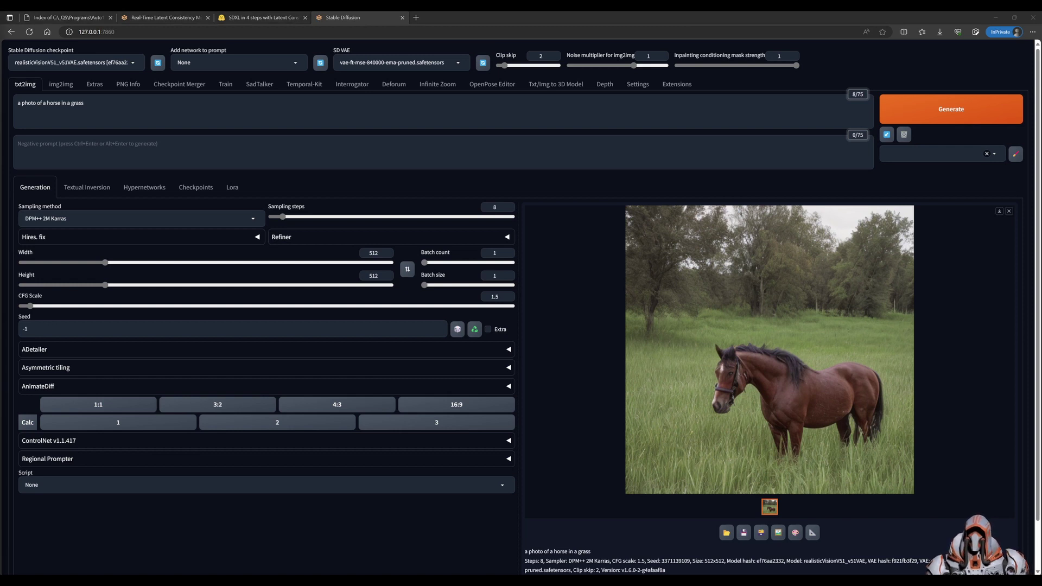
Step: Append <lora:lcm-sdv1-5:1> to the prompt and generate at 8, 7, then 6 sampling steps
key("ctrl+v")
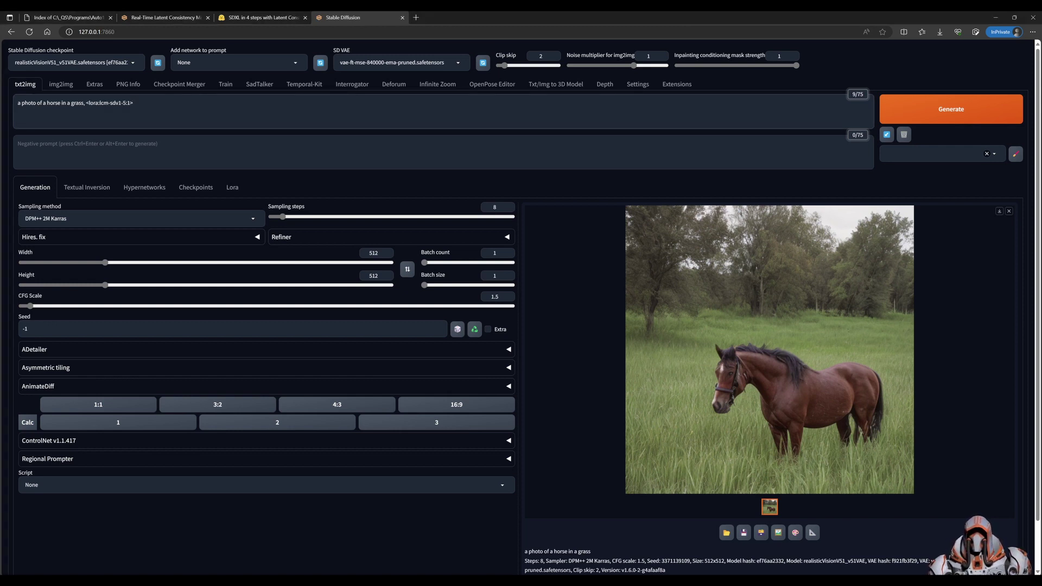
key("ctrl+Return")
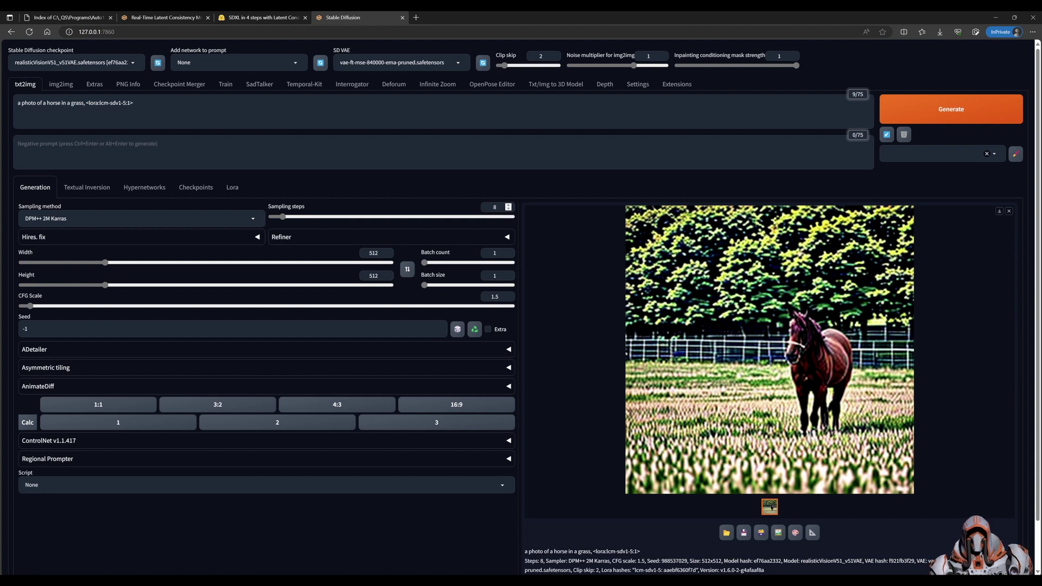
left_click(511, 209)
key("ctrl+Return")
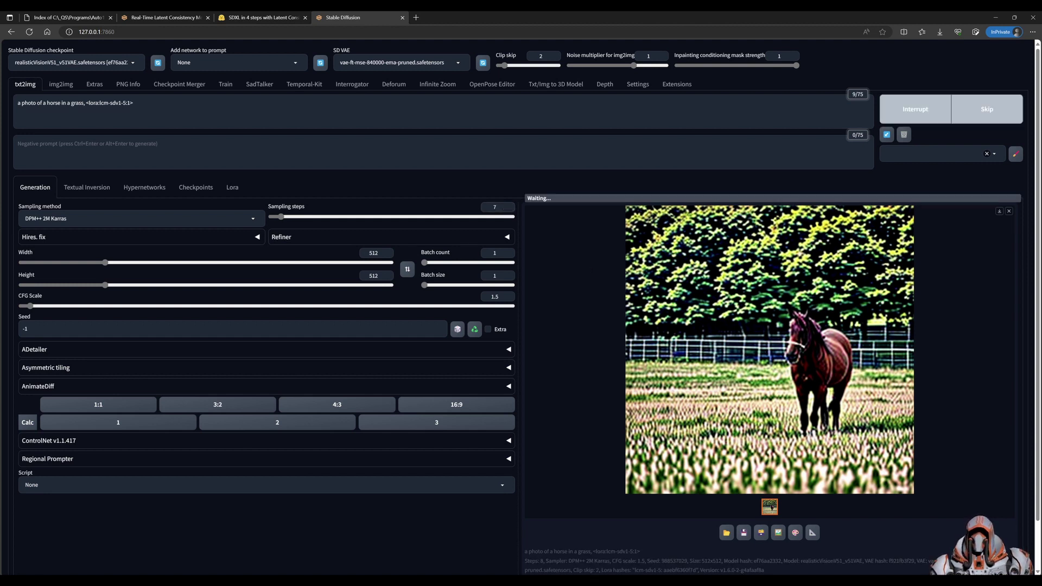
left_click(509, 209)
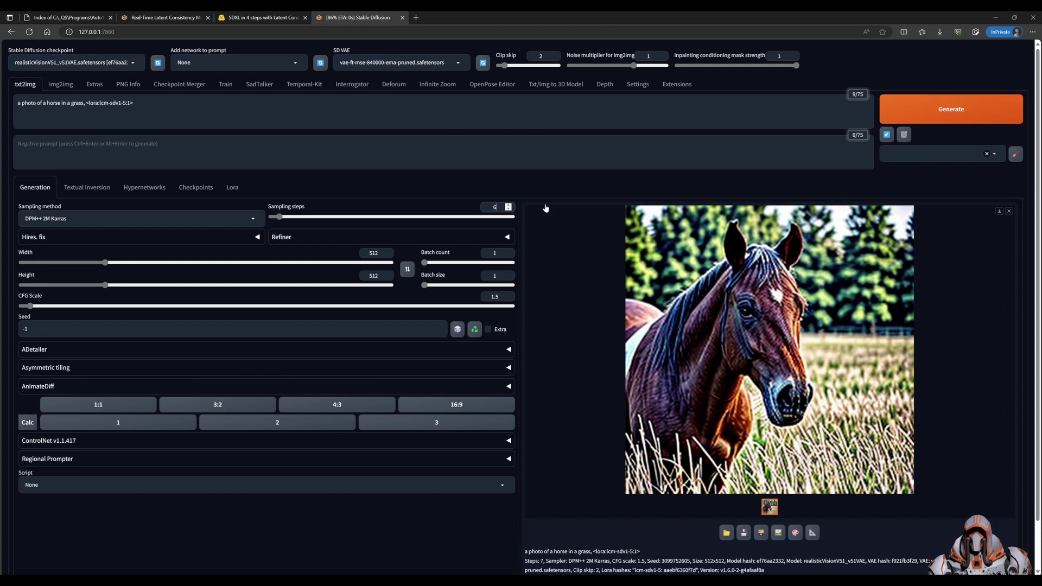
key("ctrl+Return")
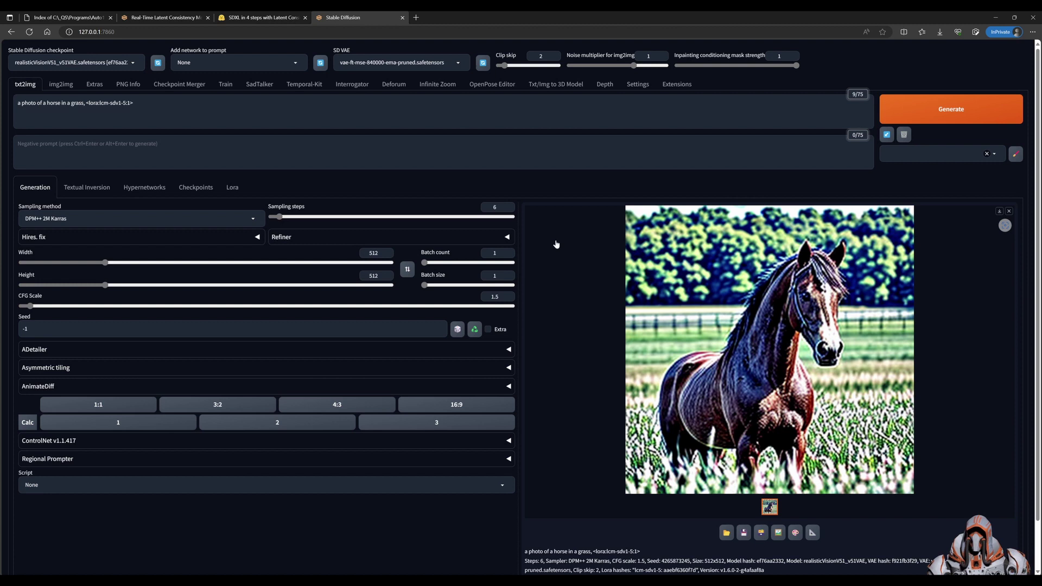
Step: Switch the sampler to Euler a, generate at 6 steps, then raise steps by one
left_click(250, 219)
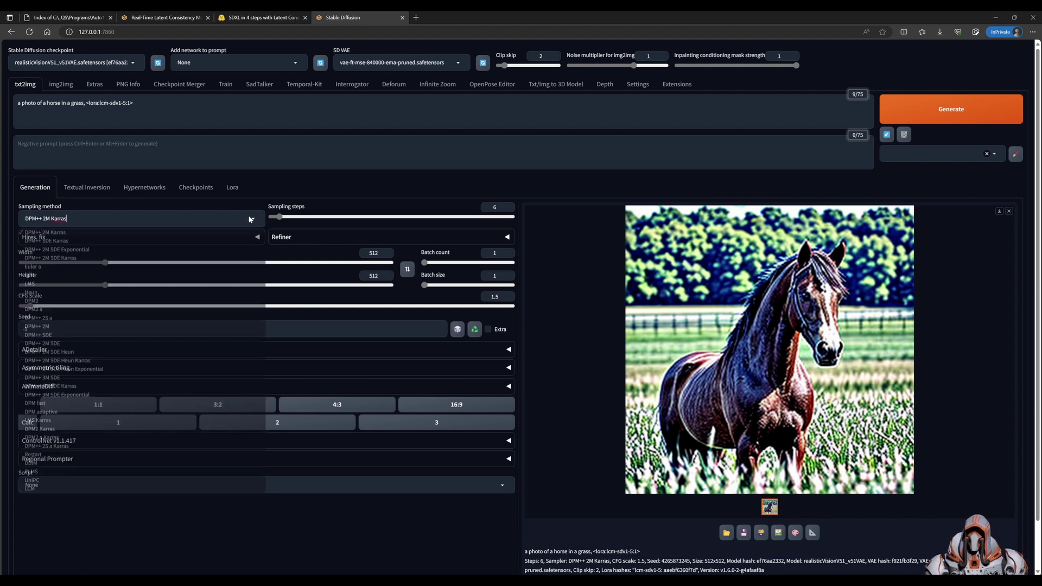
left_click(58, 267)
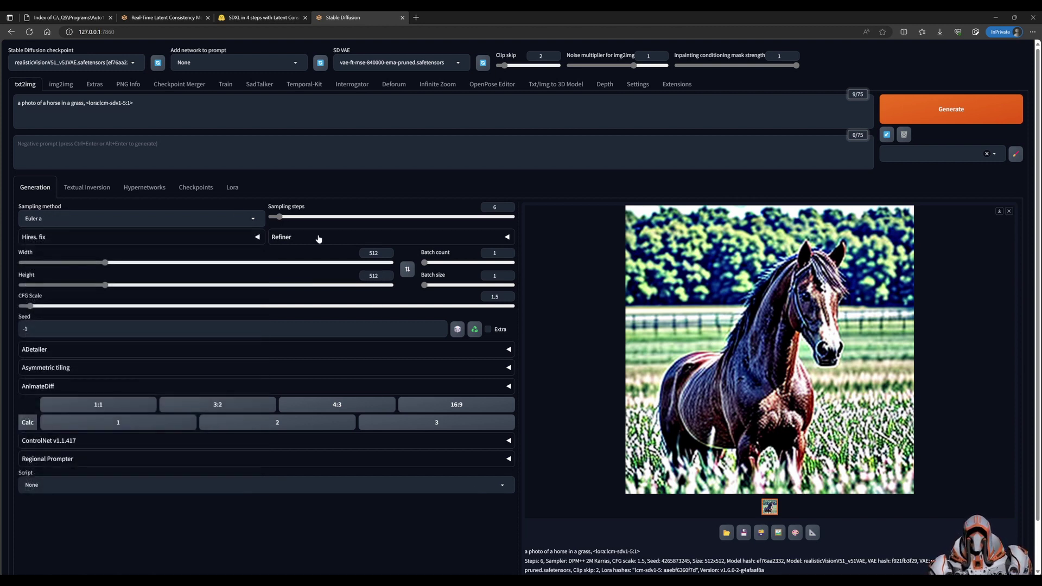
left_click(962, 110)
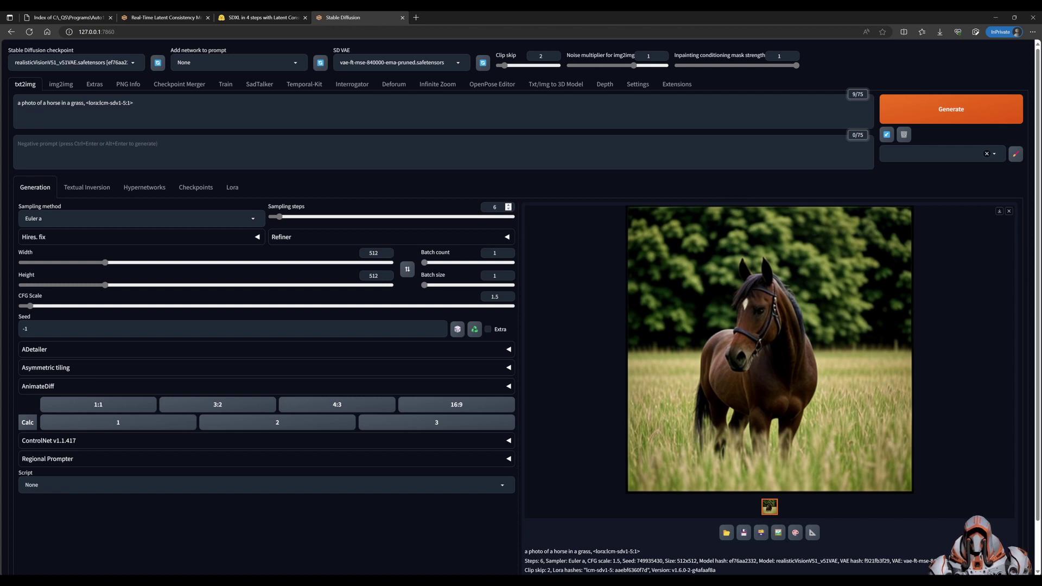
left_click(508, 205)
Step: Generate the Euler a horse at 10 sampling steps, then set steps back to 8
left_click(508, 205)
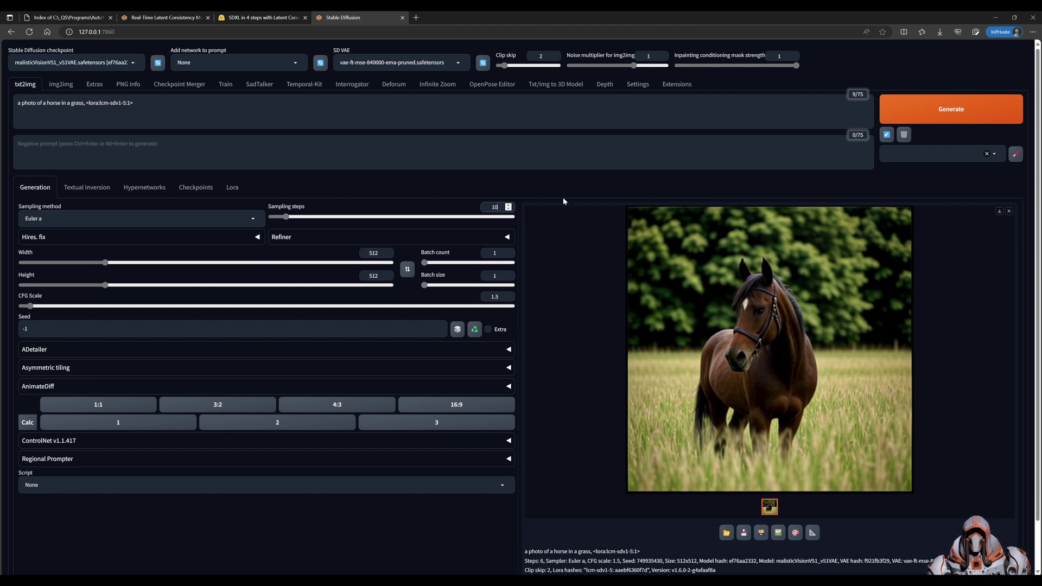
key("ctrl+Return")
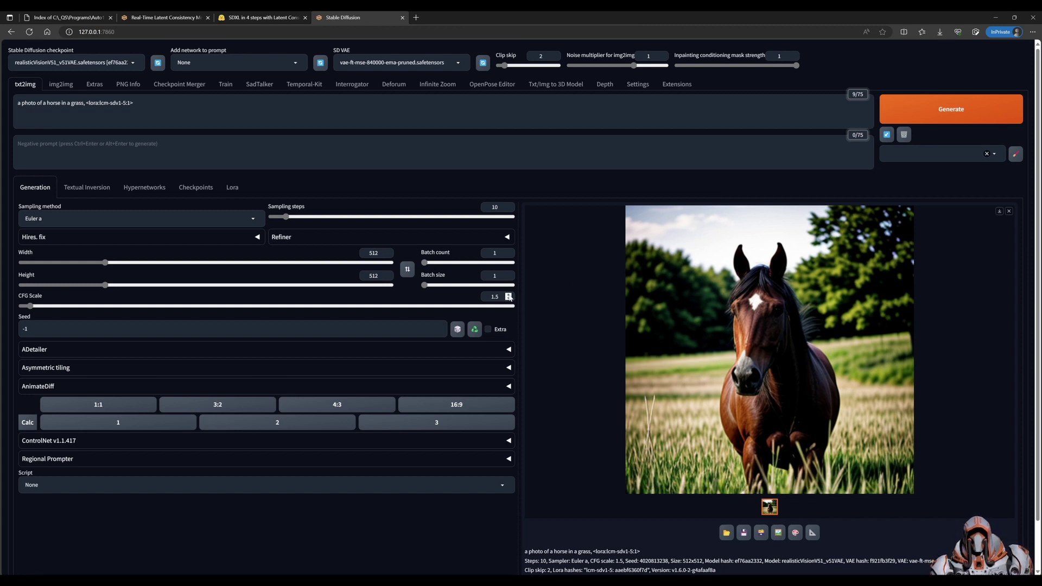
key("BackSpace")
key("BackSpace")
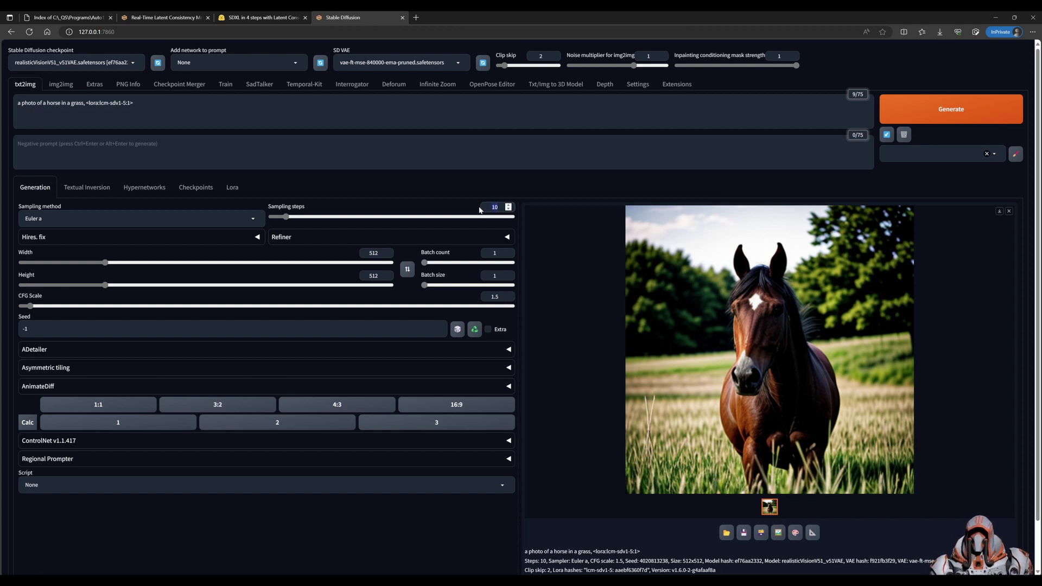
type("8")
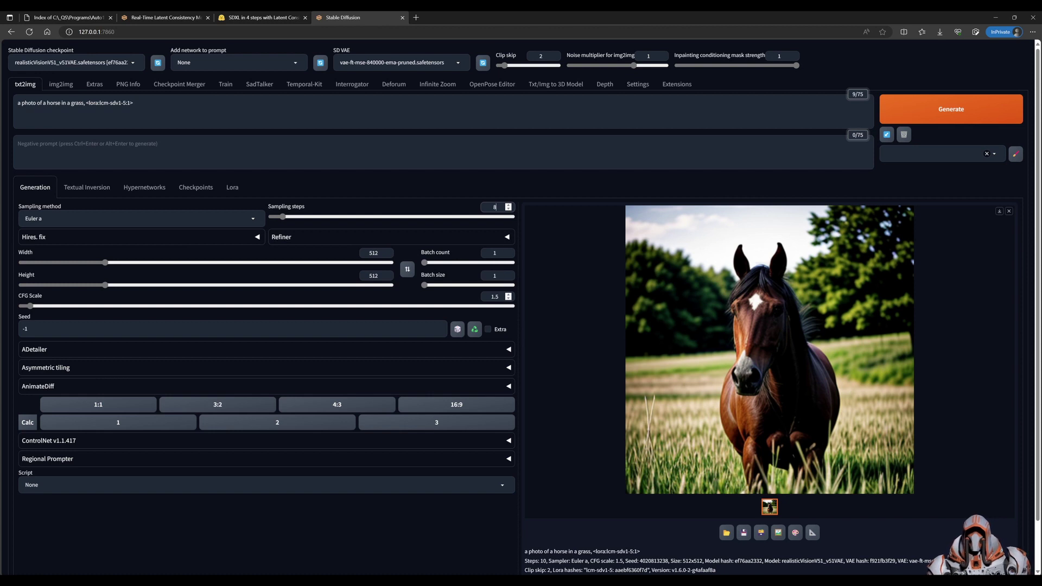
Step: Generate the horse at CFG scale 3 and then again at CFG 3.5
left_click(509, 294)
left_click(508, 295)
left_click(508, 295)
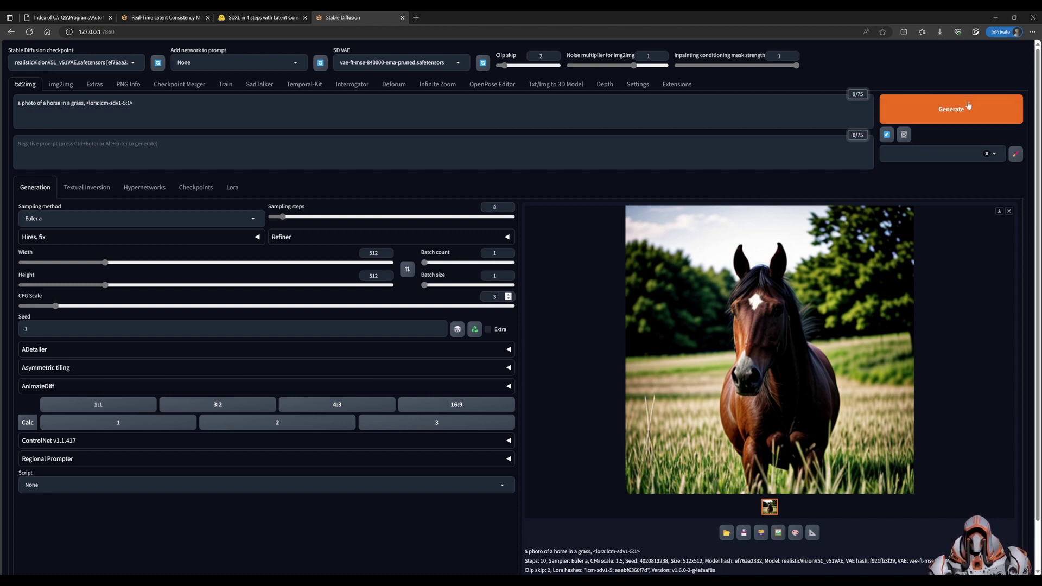
left_click(945, 114)
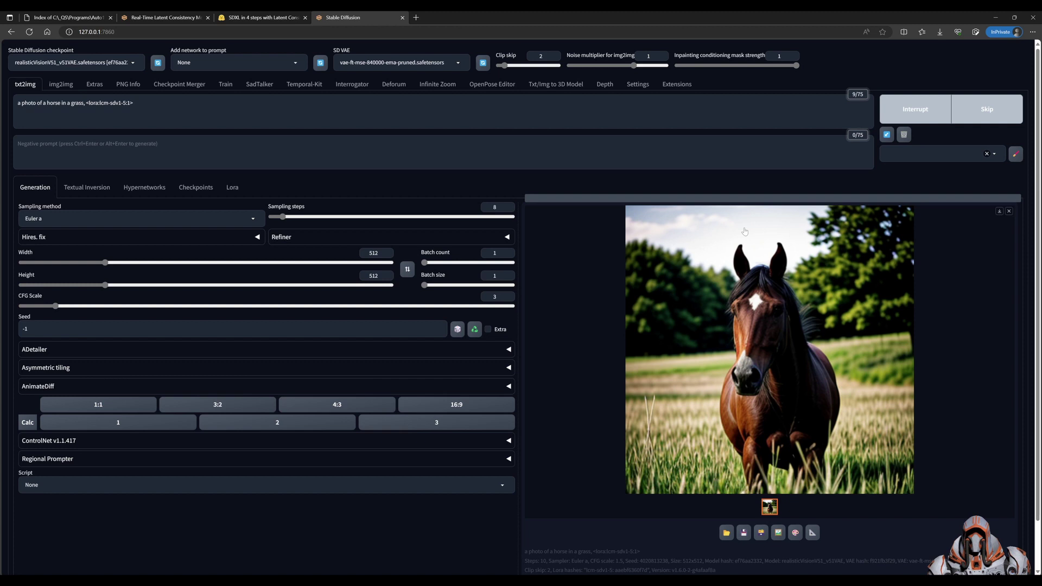
left_click(508, 295)
left_click(950, 109)
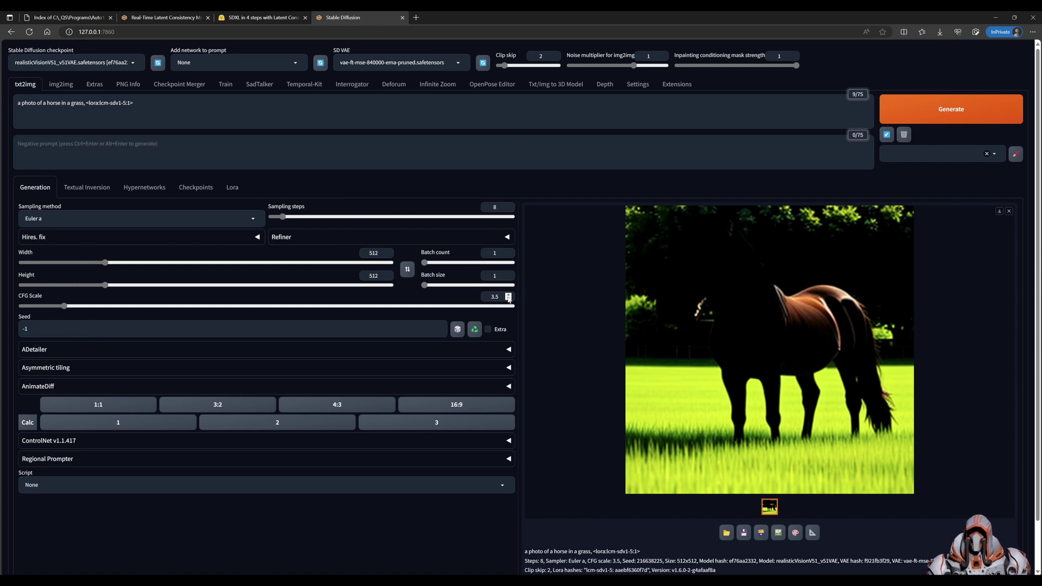
Step: Set CFG scale back to 1.5, generate, and lower the sampling steps
key("ctrl+a")
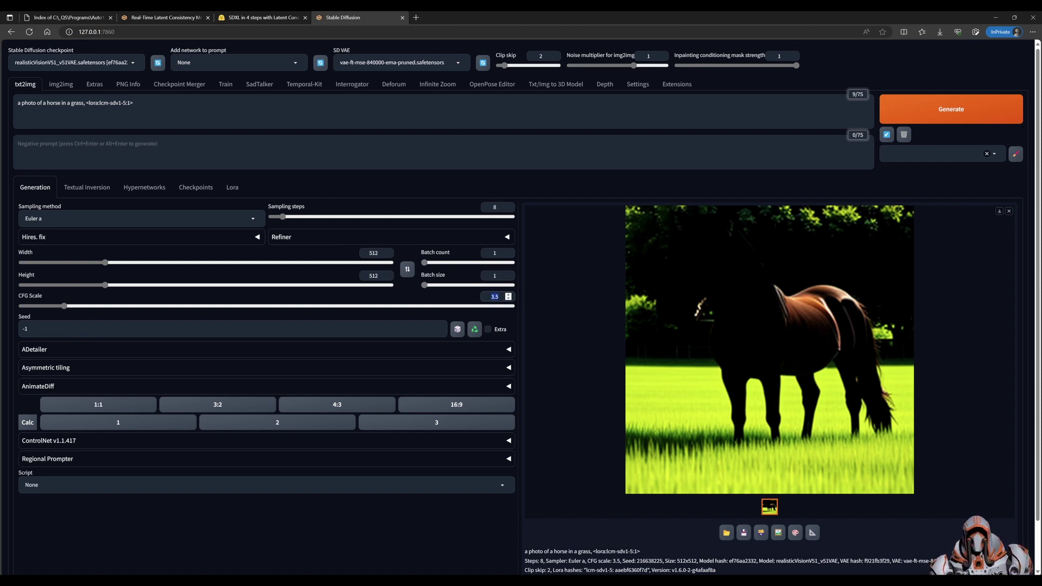
type("1")
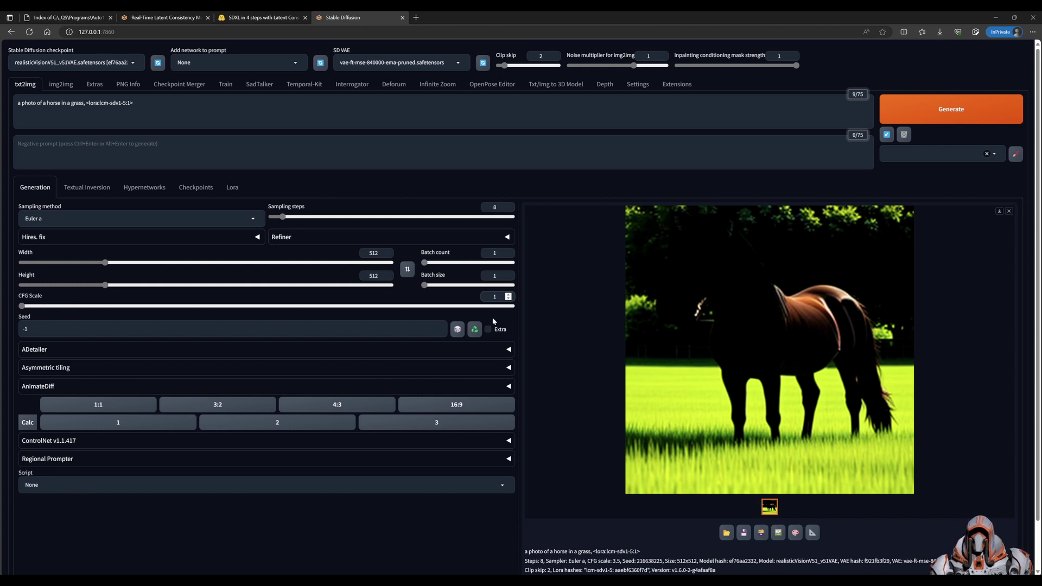
type(".5")
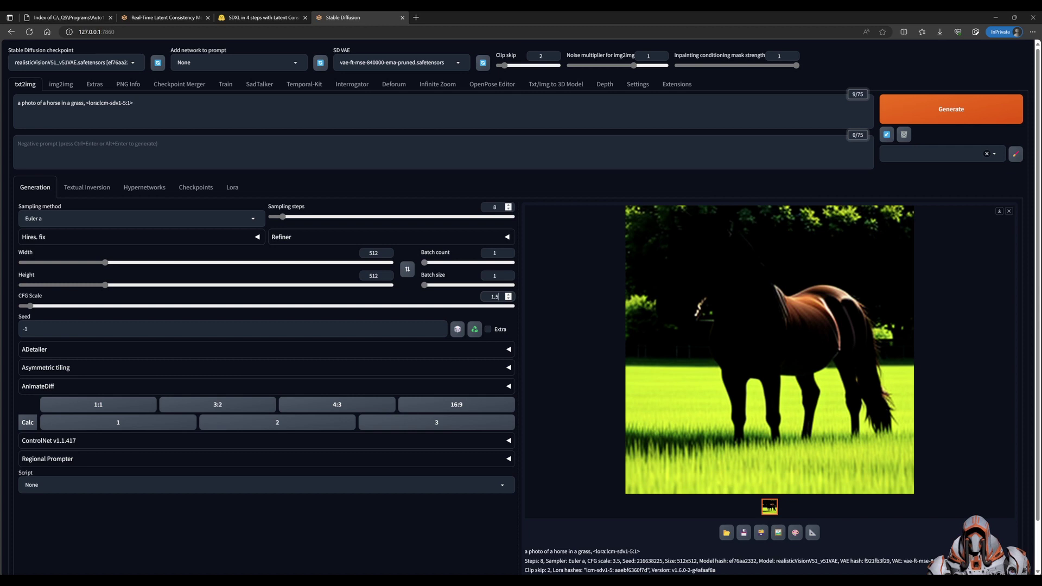
key("ctrl+Return")
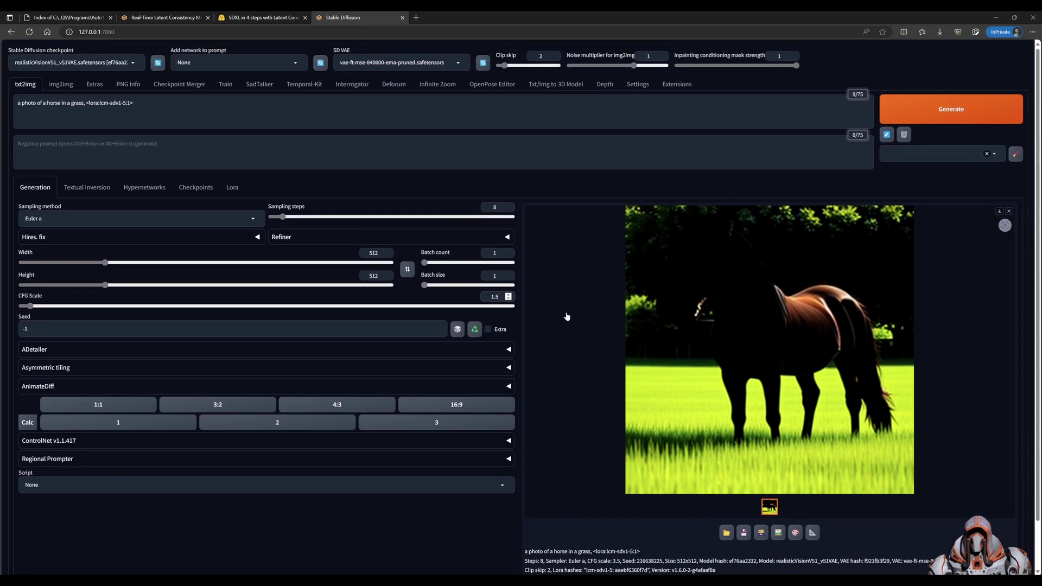
left_click(509, 210)
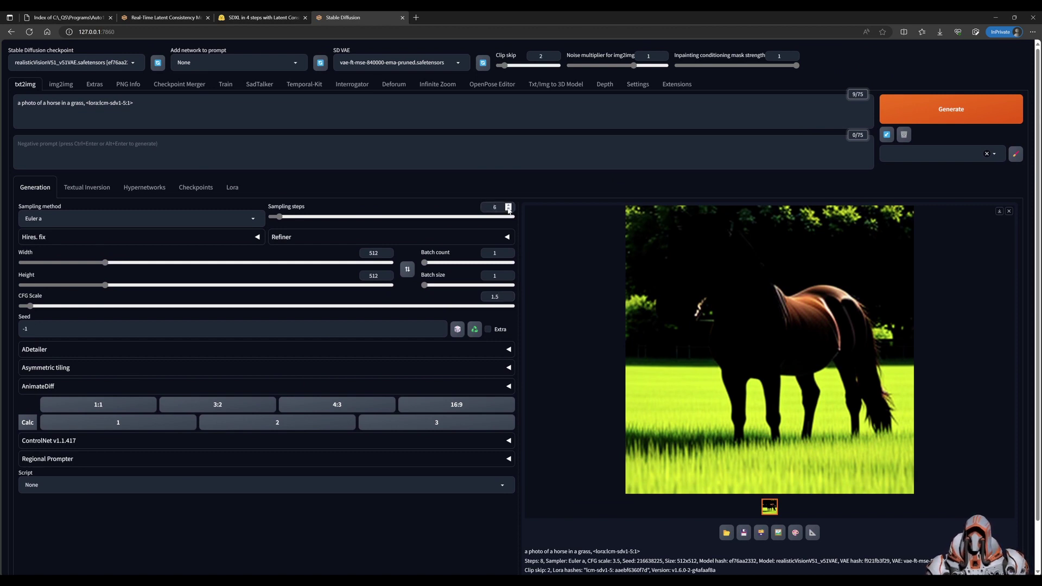
Step: Generate a horse with Euler a at 6 steps and CFG 1.5, then browse the sampler list
left_click(922, 113)
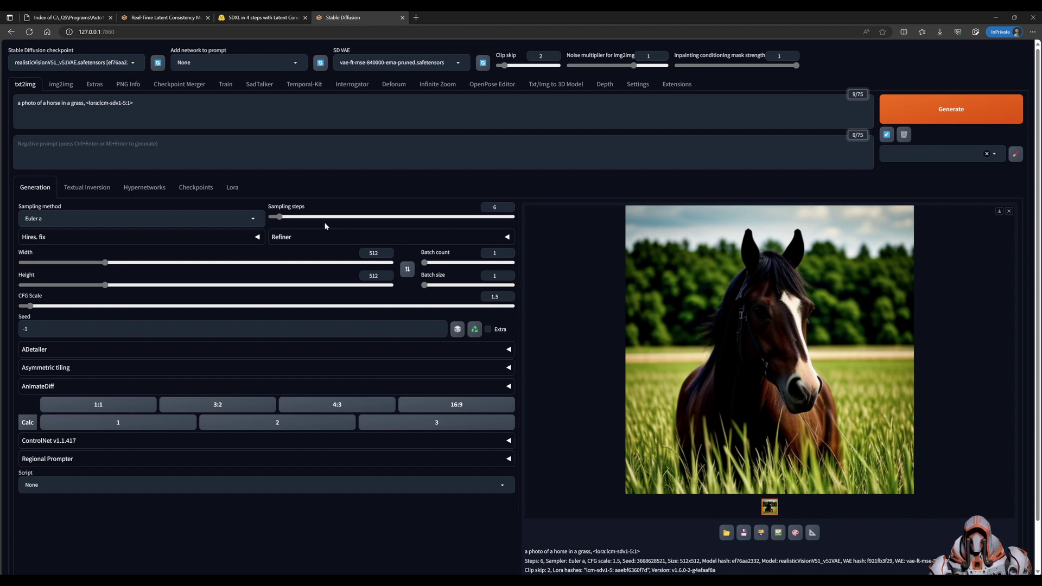
left_click(255, 220)
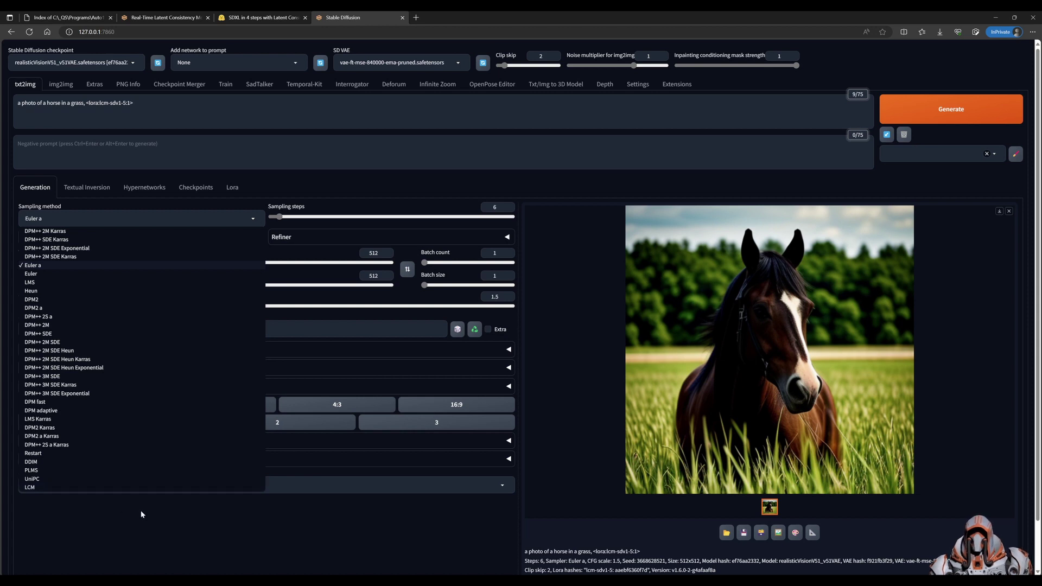
left_click(475, 128)
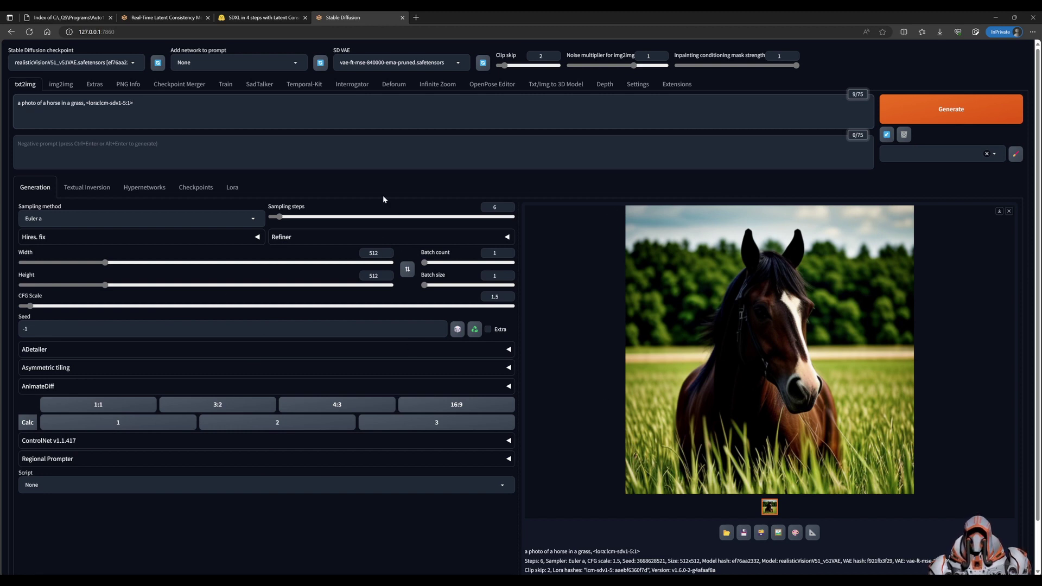
left_click(253, 220)
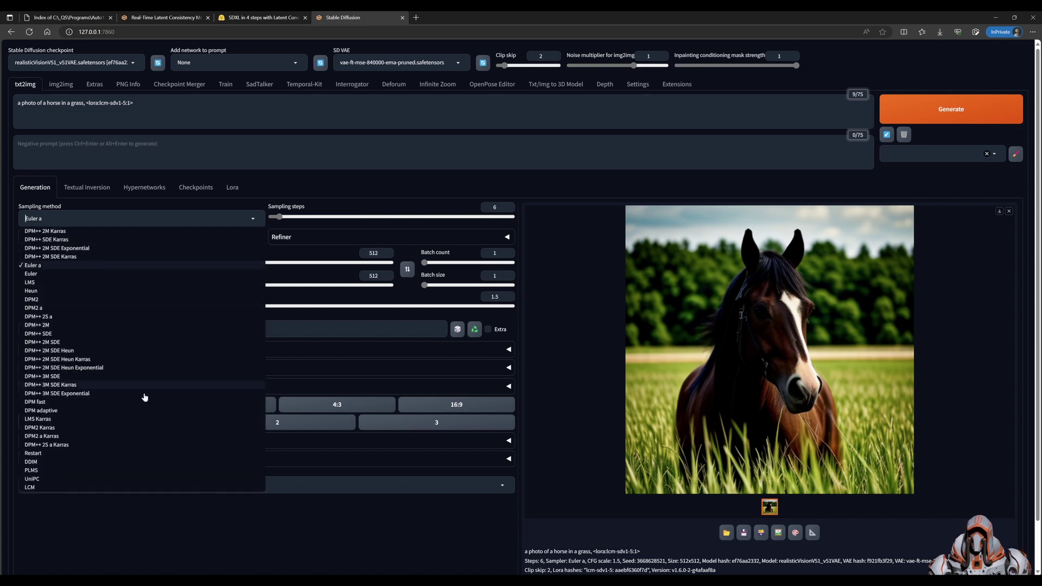
Step: Select the LCM sampler and generate a new horse image at 6 steps, CFG 1.5
left_click(43, 488)
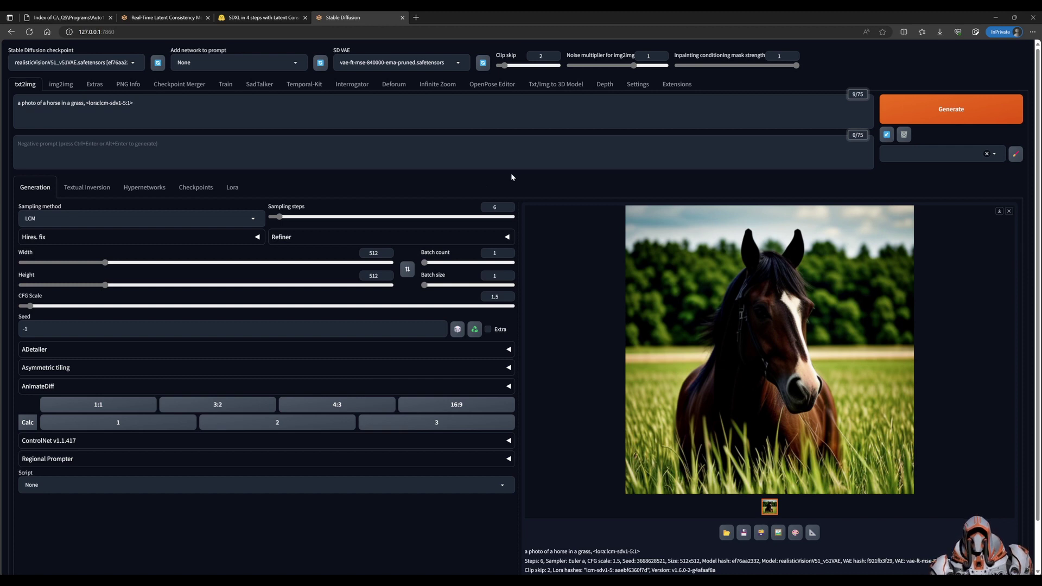
left_click(948, 107)
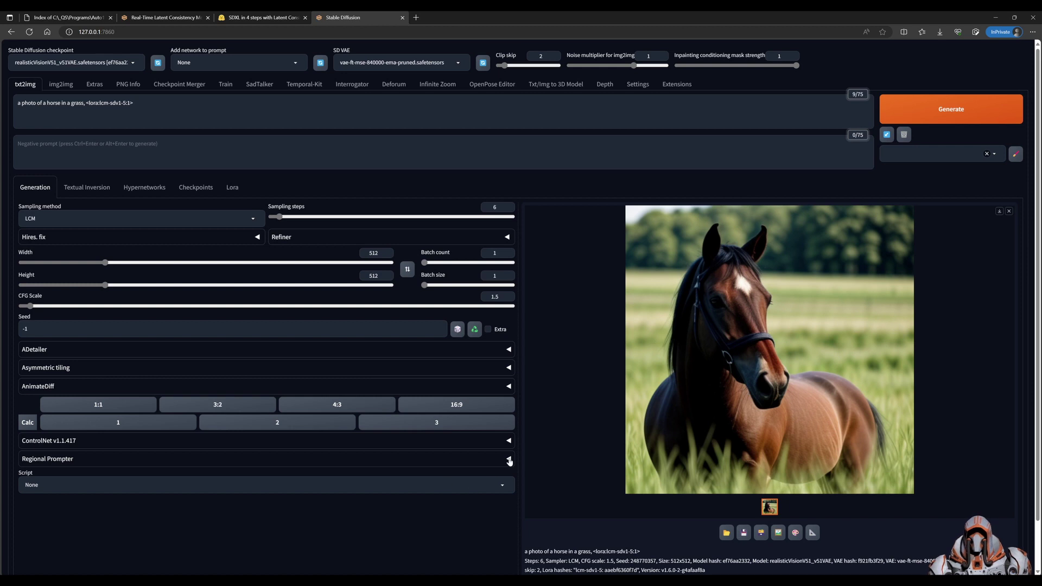
Step: Choose the X/Y/Z plot script
left_click(499, 486)
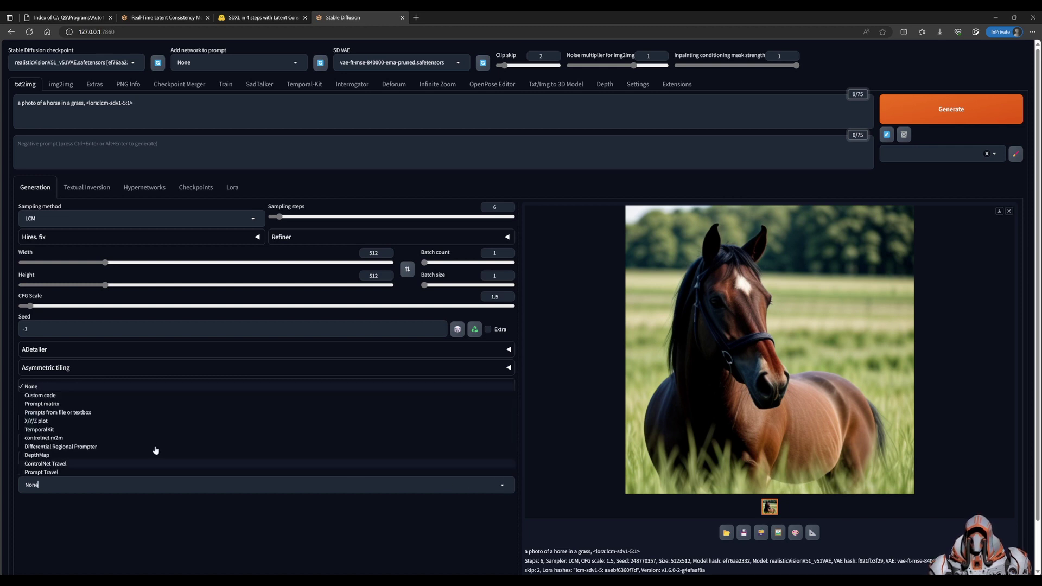
left_click(58, 423)
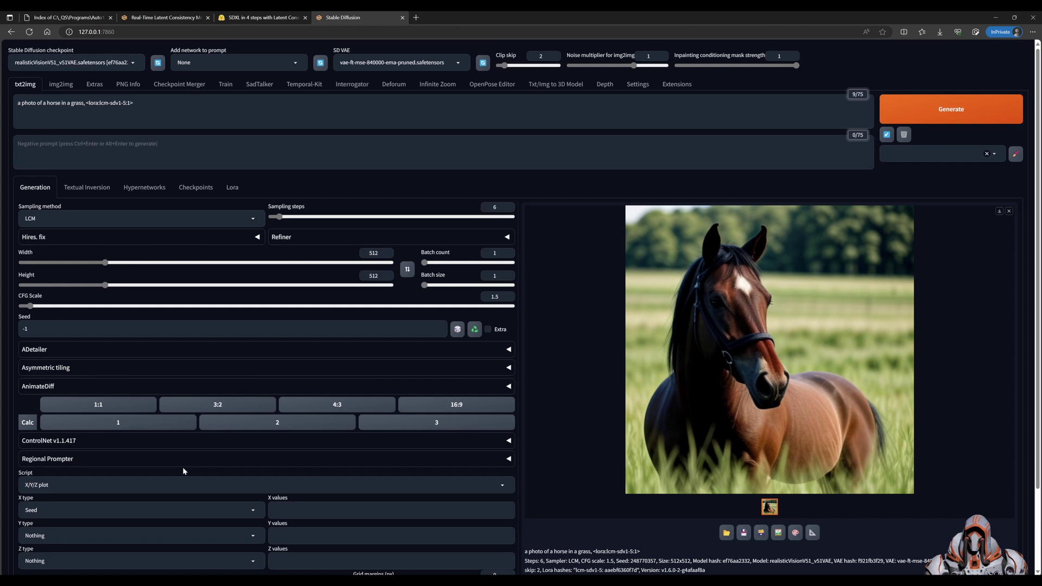
scroll(152, 428, "down", 2)
Step: Set the X axis to Sampler with DPM++ 2M Karras, DPM2 a, DDIM, Euler a and LCM
left_click(33, 415)
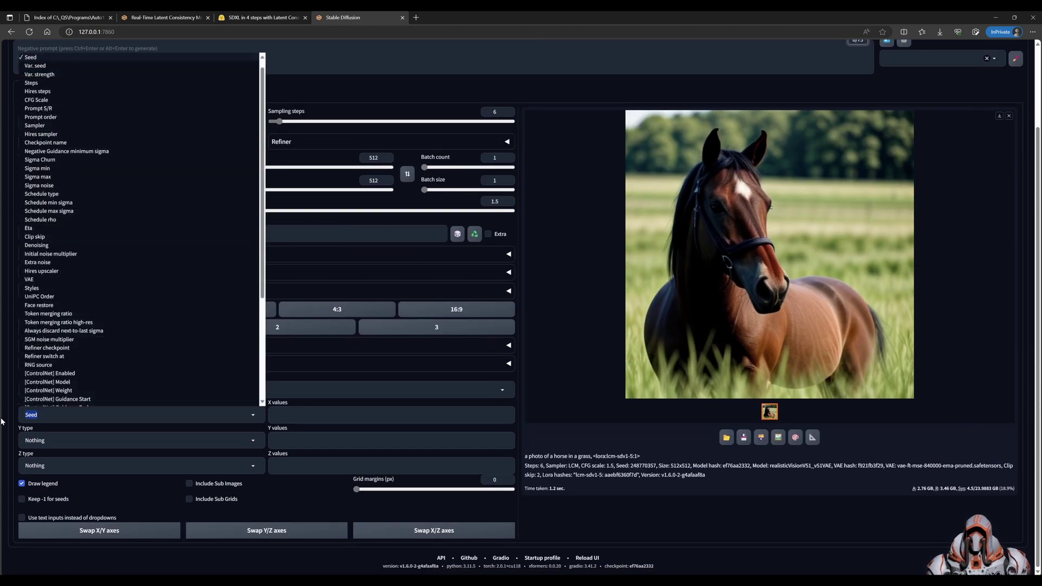
type("Sam")
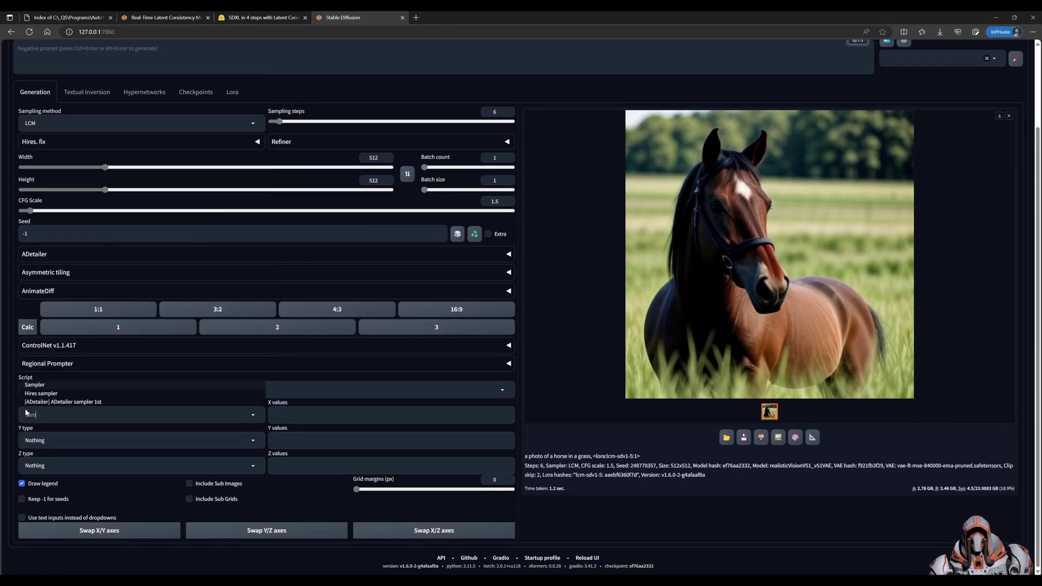
key("Return")
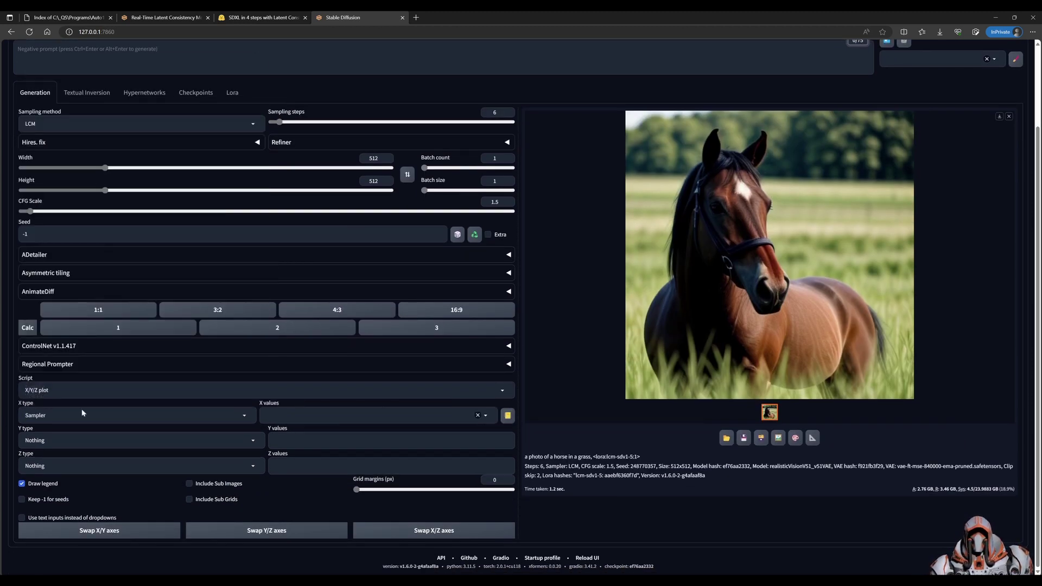
left_click(485, 417)
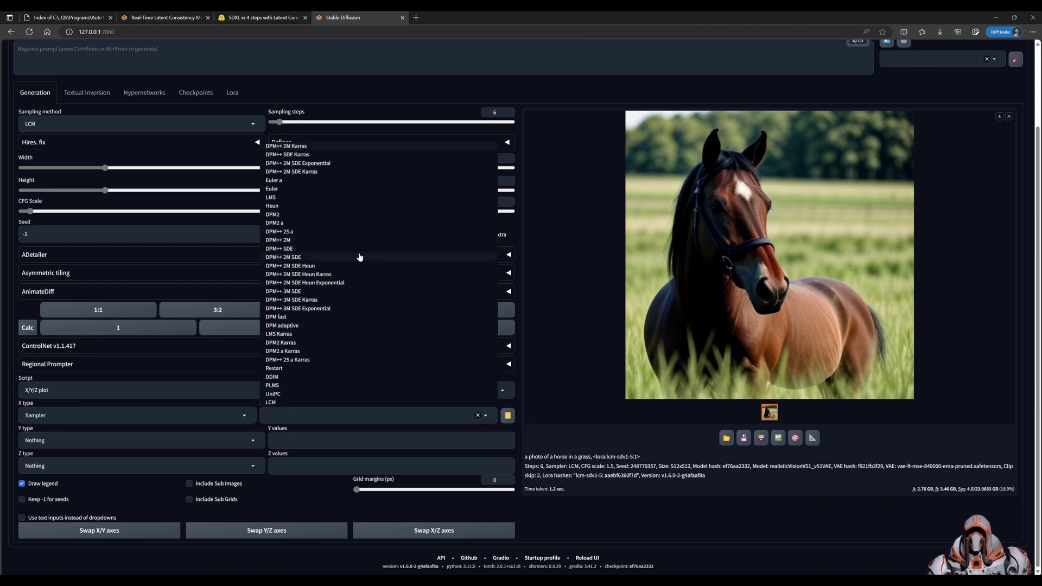
left_click(300, 150)
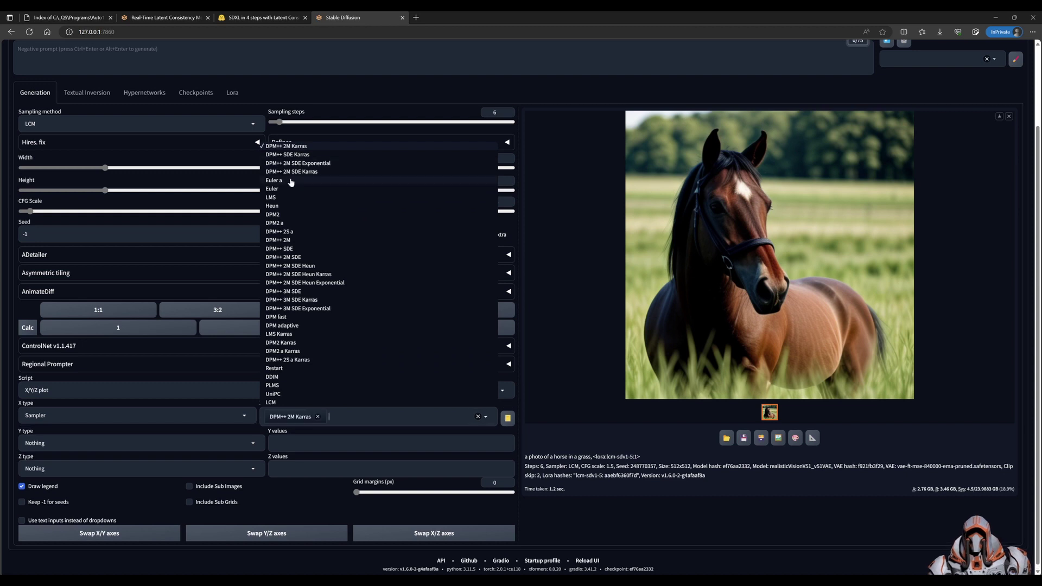
left_click(291, 223)
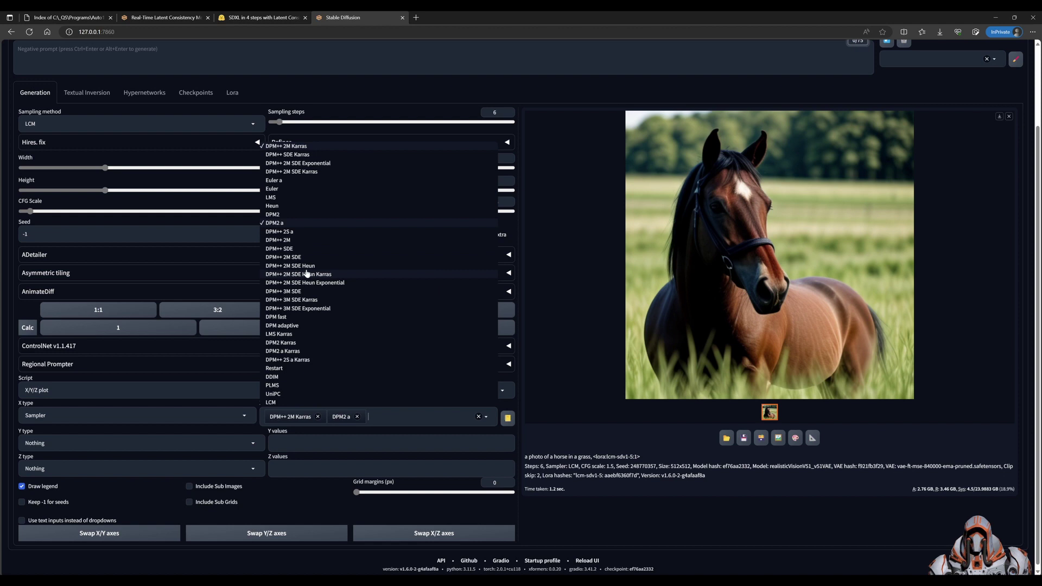
left_click(304, 377)
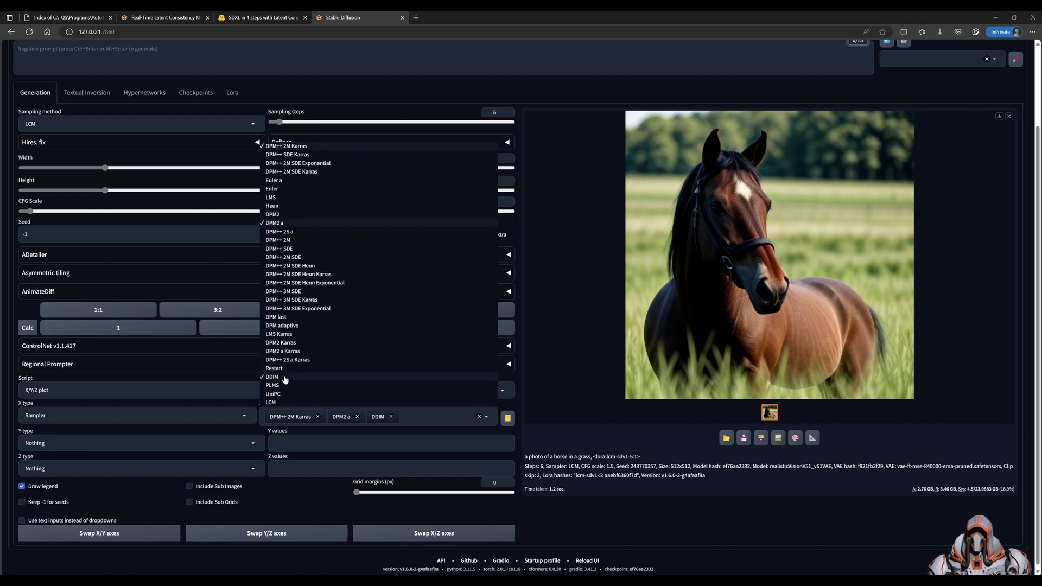
left_click(280, 180)
left_click(283, 403)
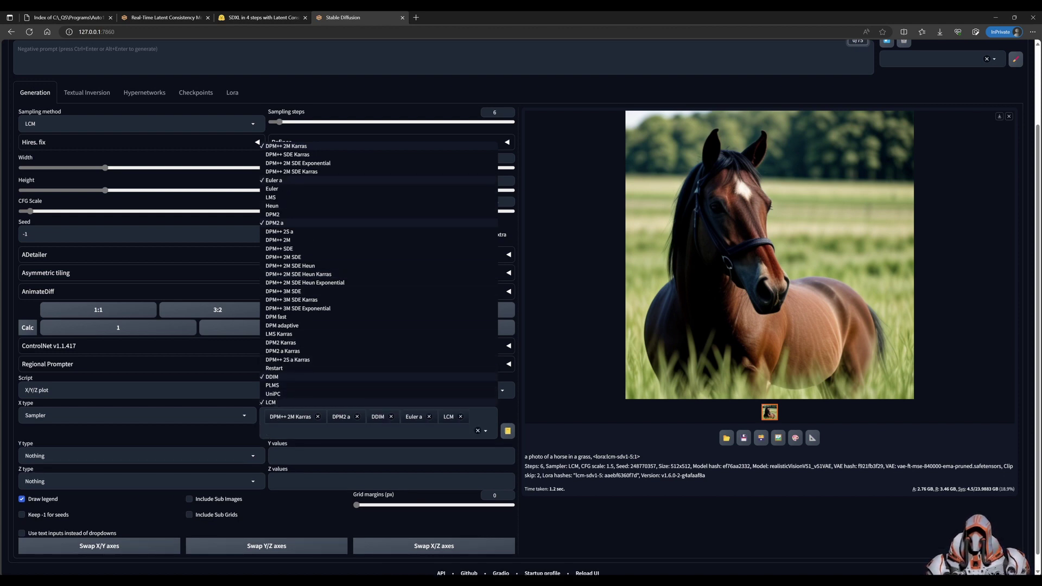
Step: Set the Y axis to CFG Scale with values 1, 1.5, 2
left_click(138, 462)
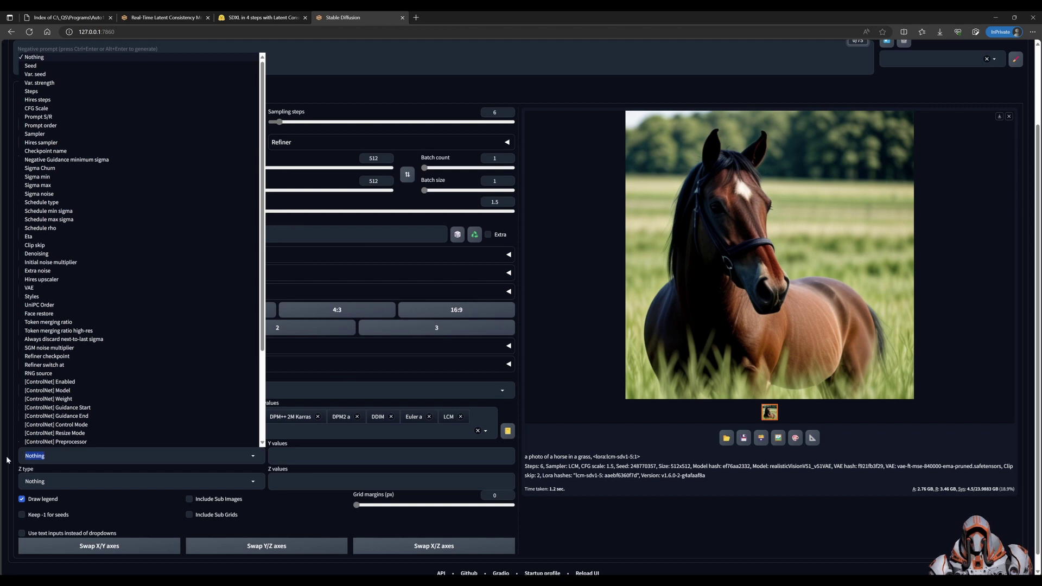
type("CFG")
left_click(60, 444)
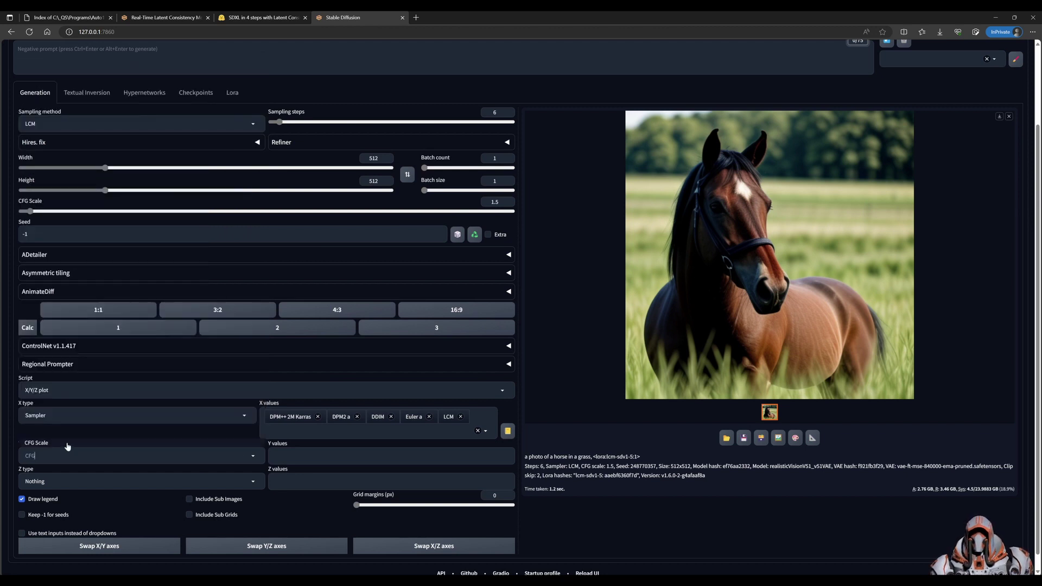
left_click(283, 456)
type("1,")
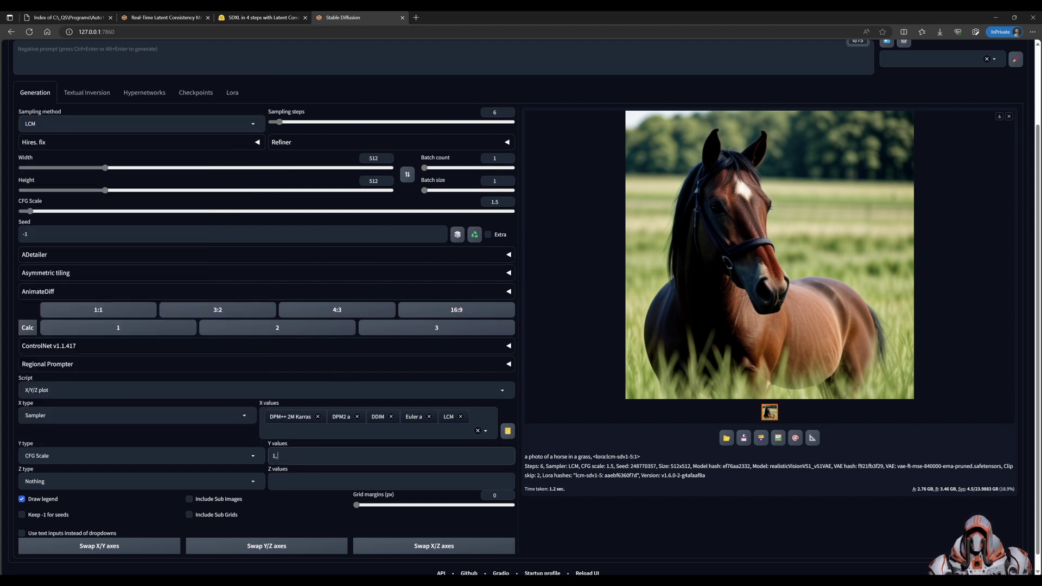
type(" 1.5, 2")
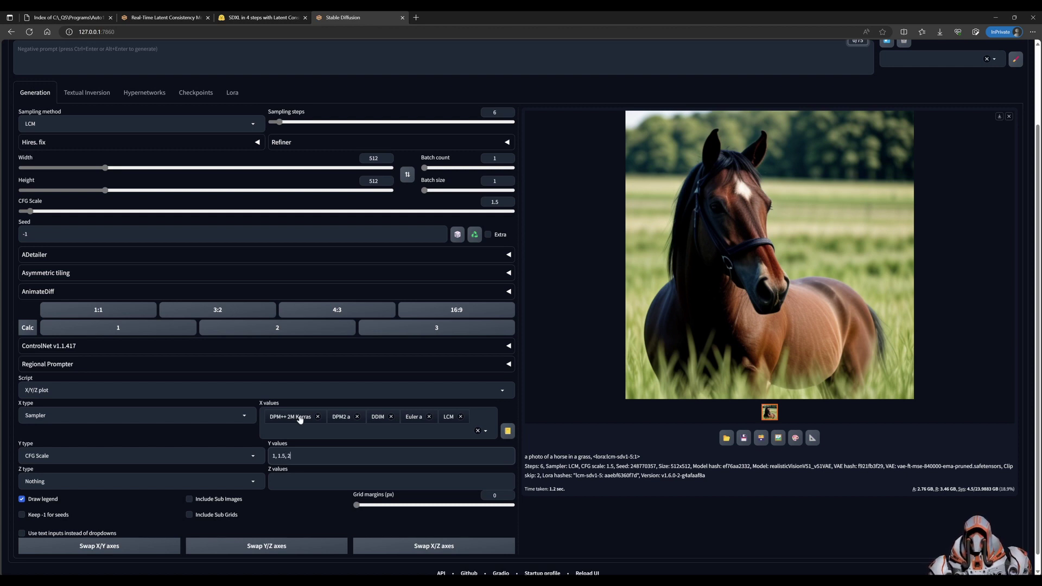
scroll(605, 371, "up", 3)
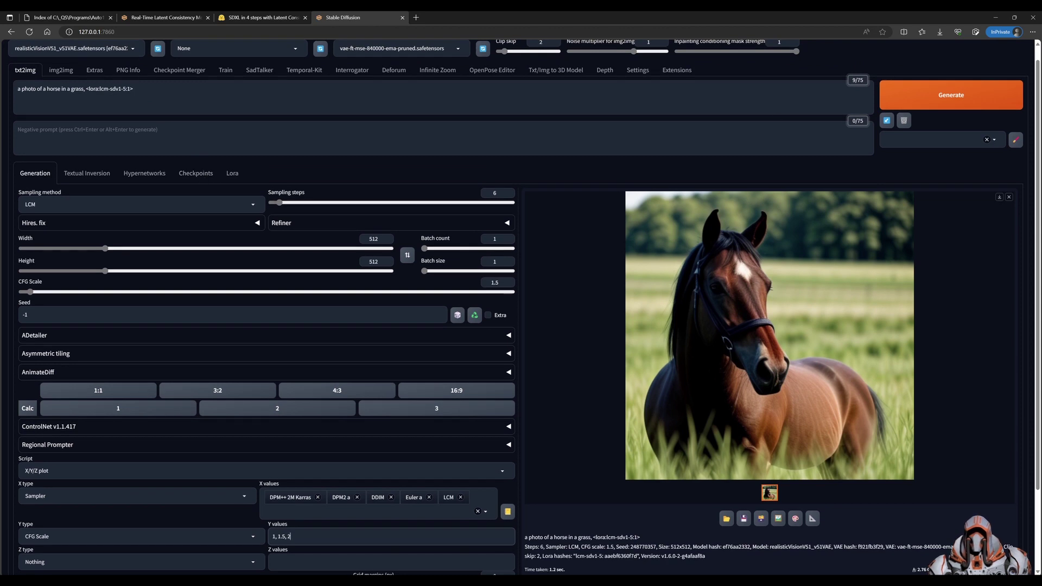
Step: Render the horse grid of five samplers across CFG 1.0, 1.5 and 2.0, and view it full screen
left_click(951, 100)
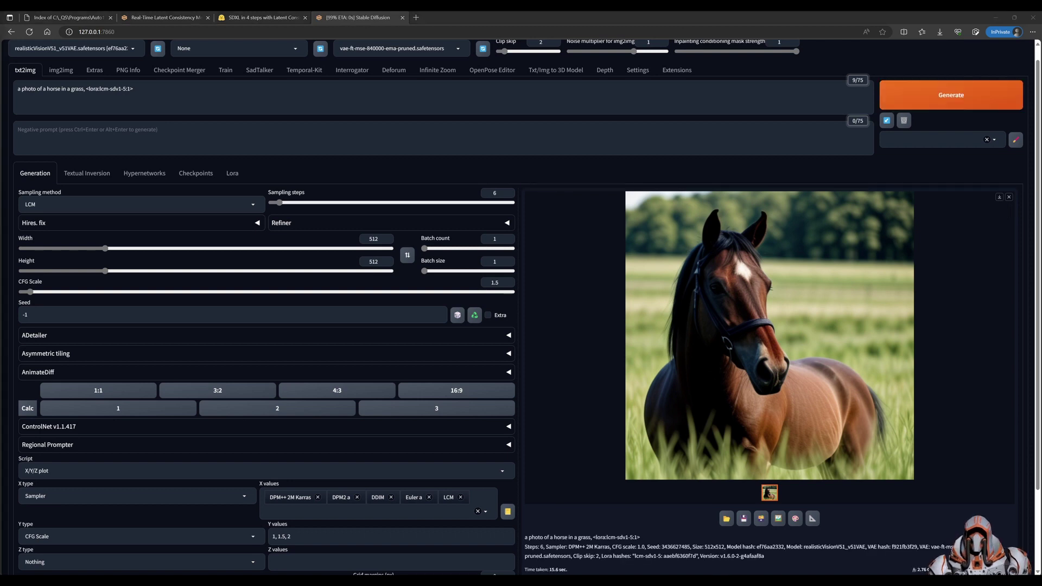
left_click(688, 243)
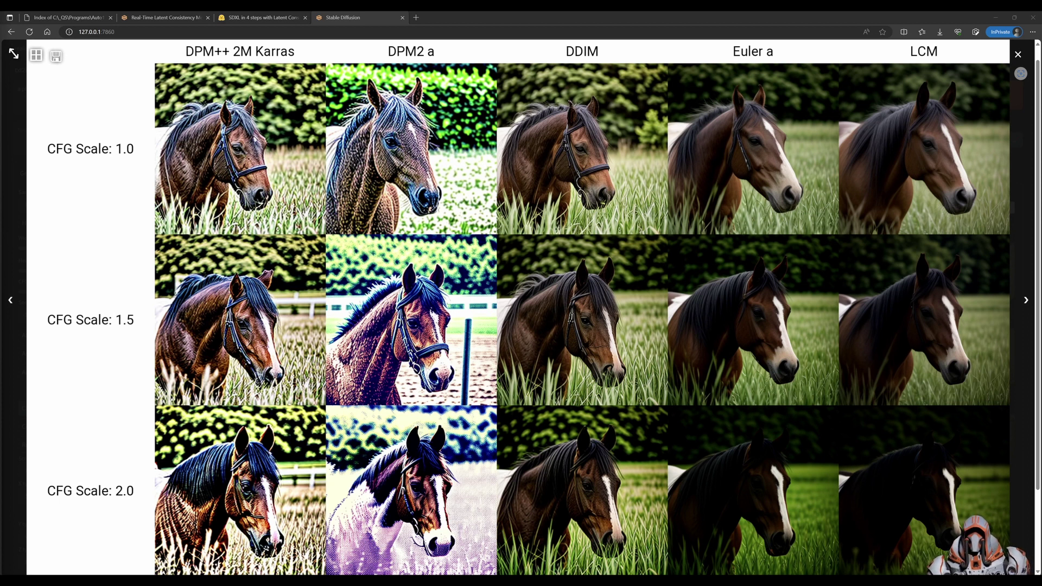
Step: Load GitHub issue #13952, requesting an 'lcm' sampler for LCM LoRAs, in a new tab
left_click(417, 18)
type("https://github.com/AUTOMATIC1111/stable-diffusion-webui/issues/13952")
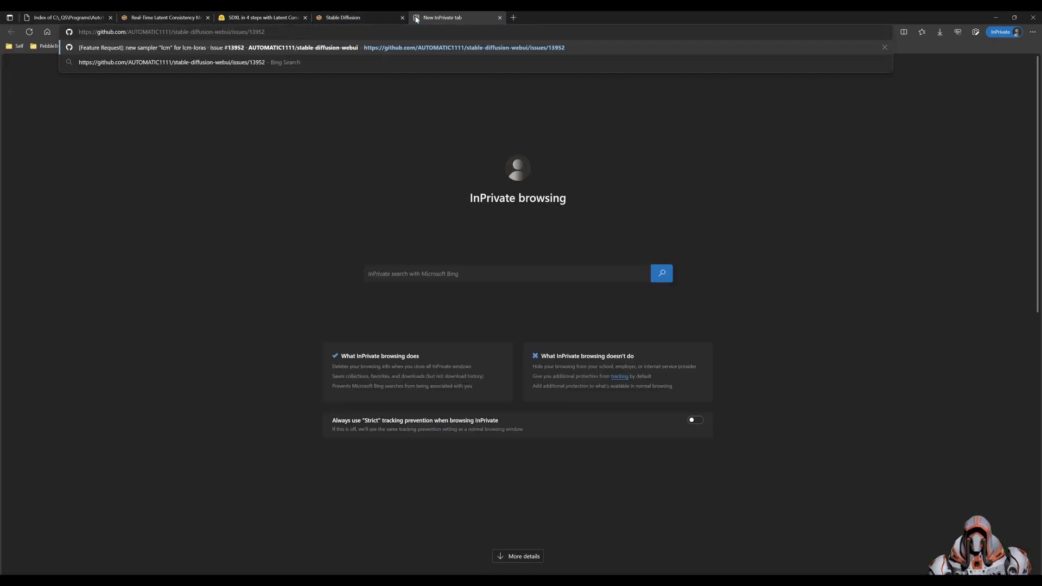
key("Return")
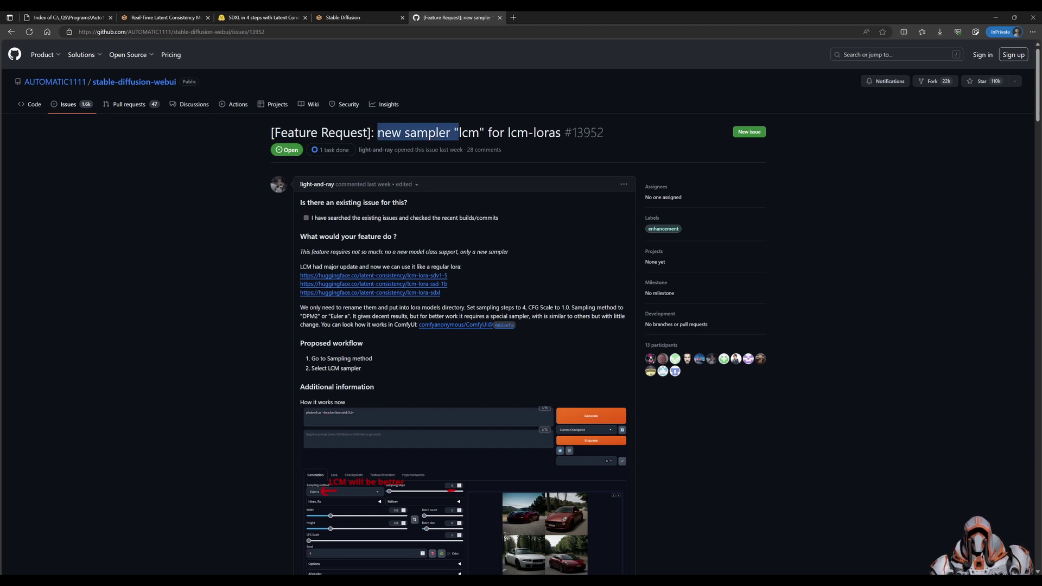
Step: Read through the issue, then return to the horse comparison grid
scroll(264, 286, "down", 3)
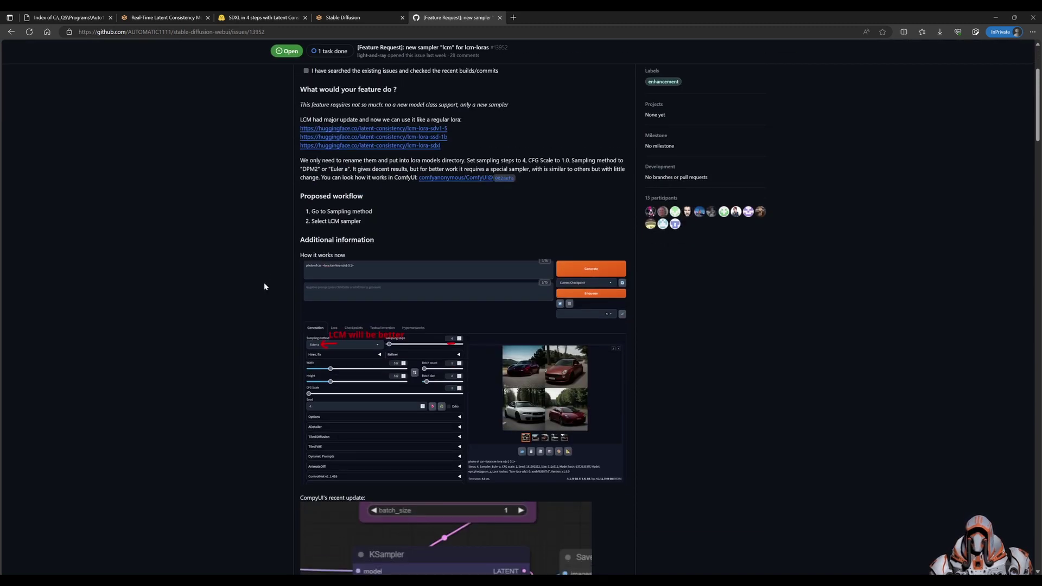
scroll(297, 336, "down", 9)
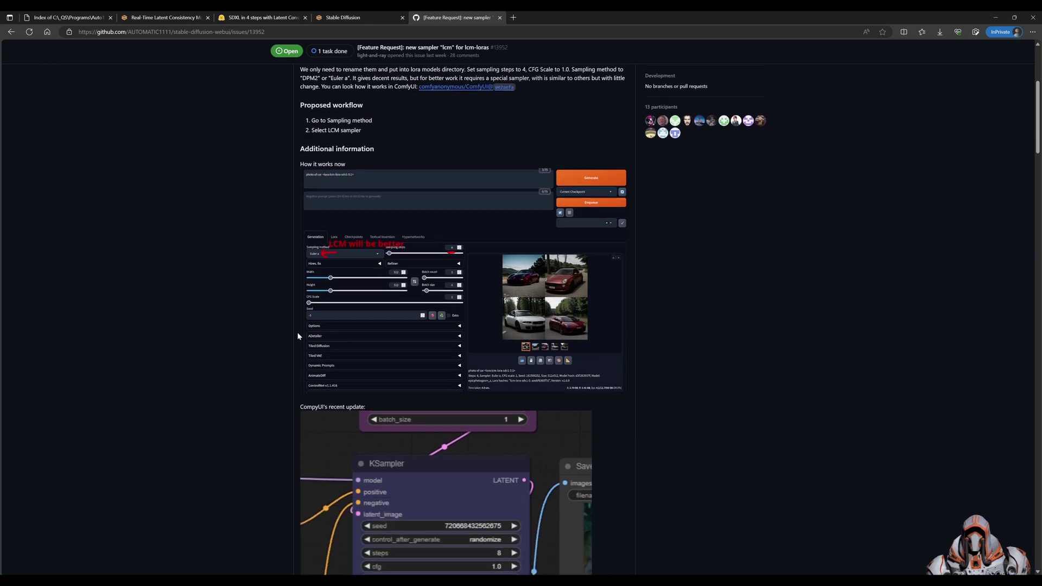
scroll(298, 337, "down", 10)
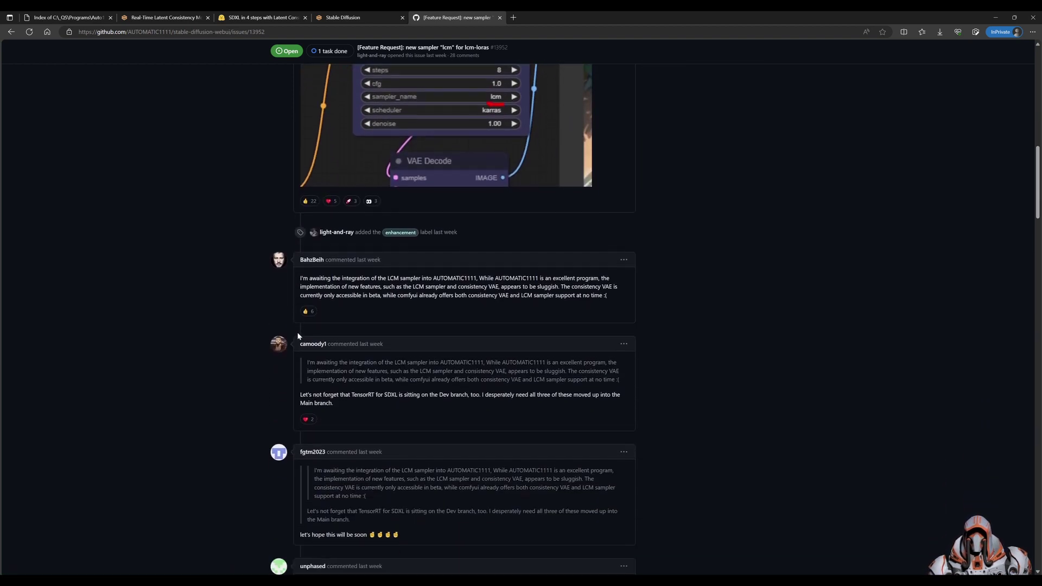
scroll(272, 367, "up", 20)
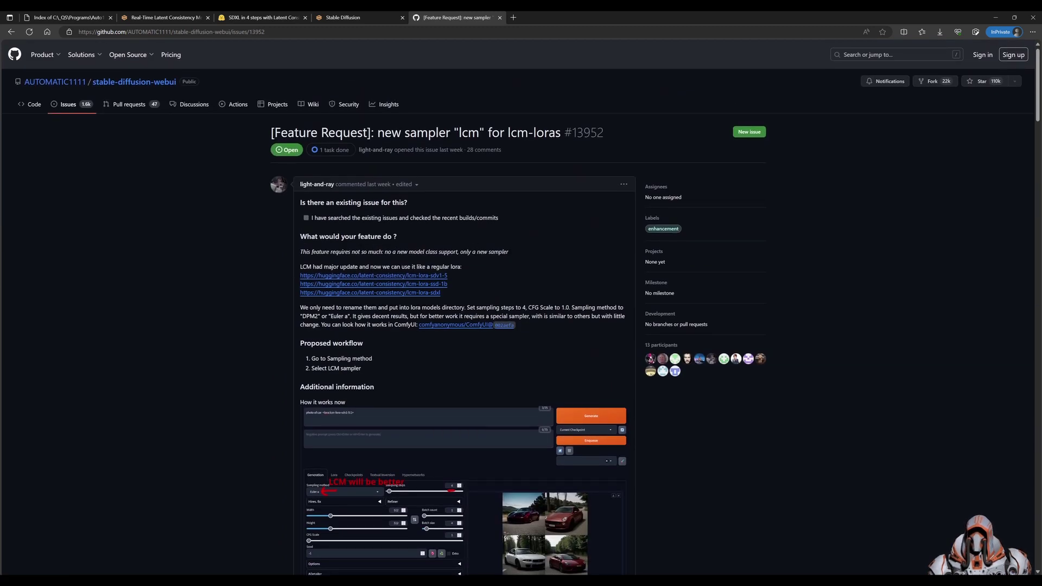
left_click(359, 19)
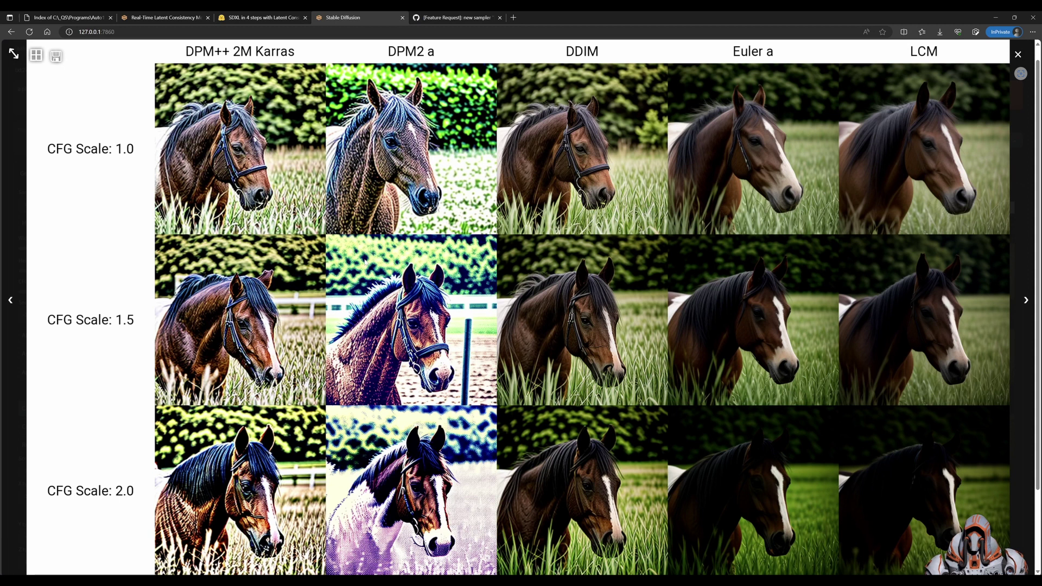